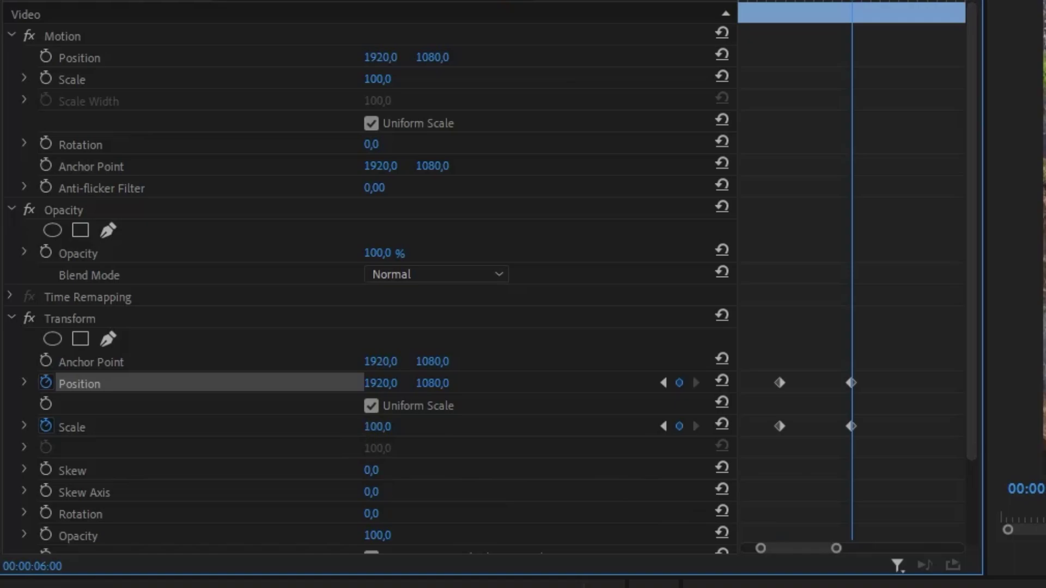
- Set the Transform effect's Scale to 130 and Position to 1358, 1340 at the 00:00:06:00 keyframes
{"action": "left_click_drag", "start_coordinate": [377, 426], "coordinate": [398, 427]}
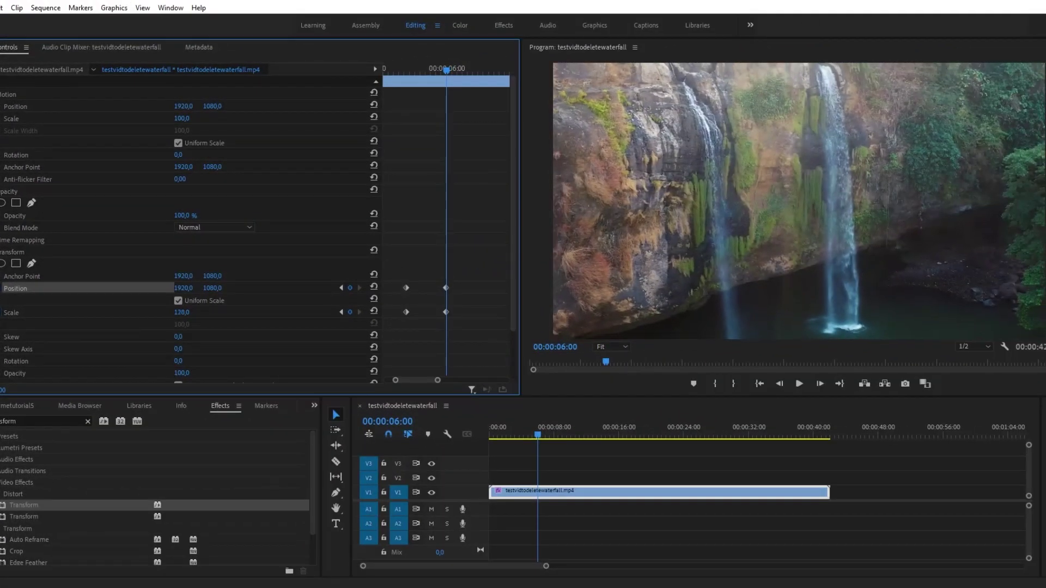
{"action": "left_click_drag", "start_coordinate": [181, 312], "coordinate": [177, 312]}
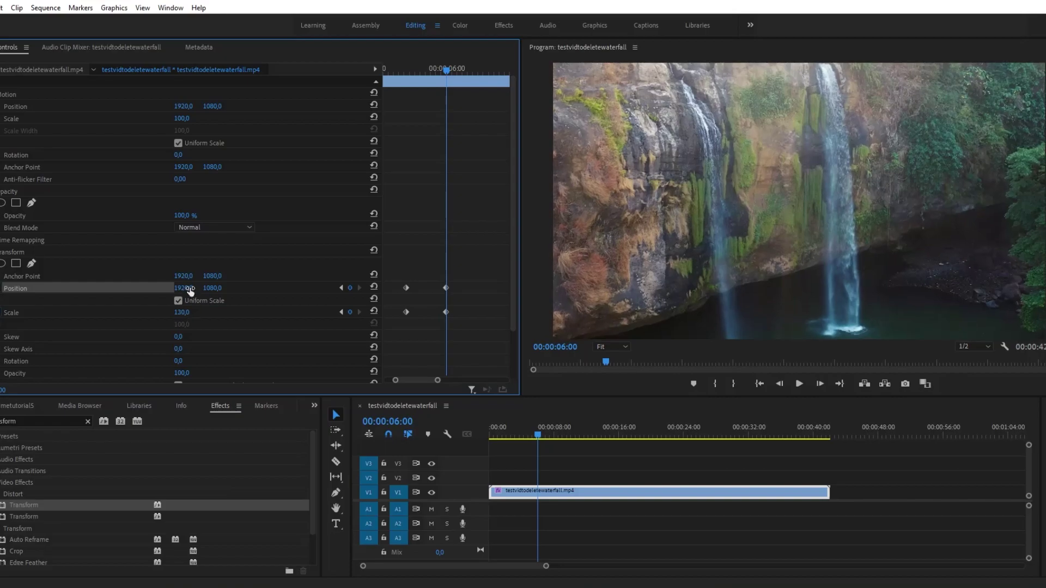
{"action": "left_click_drag", "start_coordinate": [222, 289], "coordinate": [364, 289]}
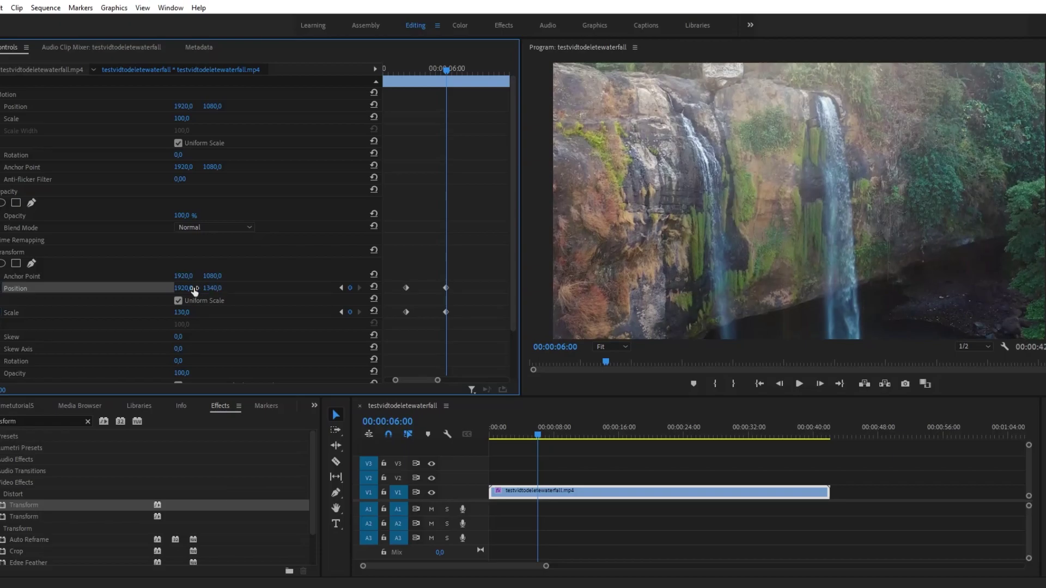
{"action": "left_click_drag", "start_coordinate": [183, 289], "coordinate": [11, 289]}
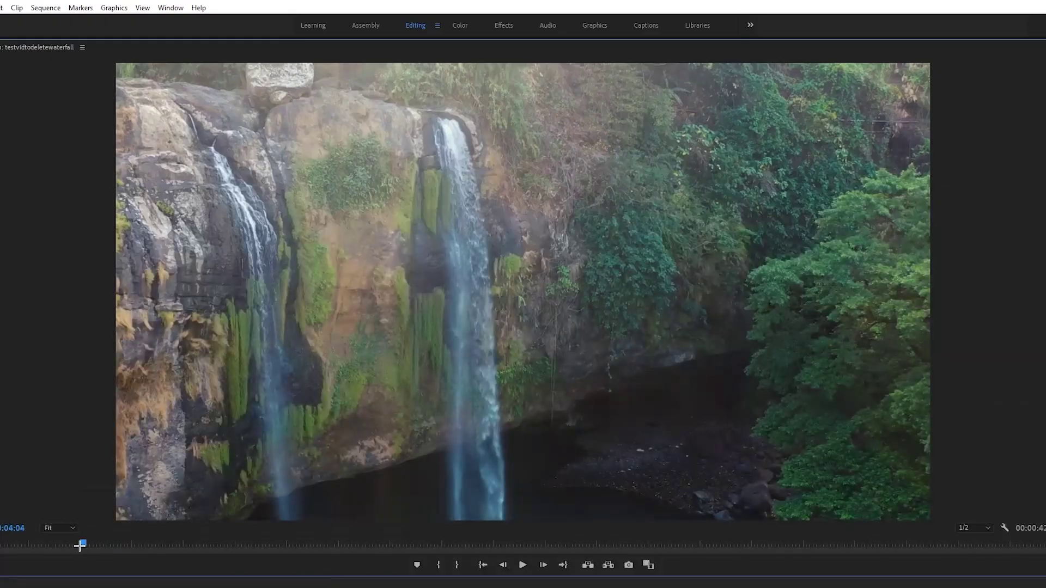
- Play back the pan-and-zoom animation in an enlarged preview, starting before its first keyframes
{"action": "left_click_drag", "start_coordinate": [80, 546], "coordinate": [59, 541]}
{"action": "key", "text": "space"}
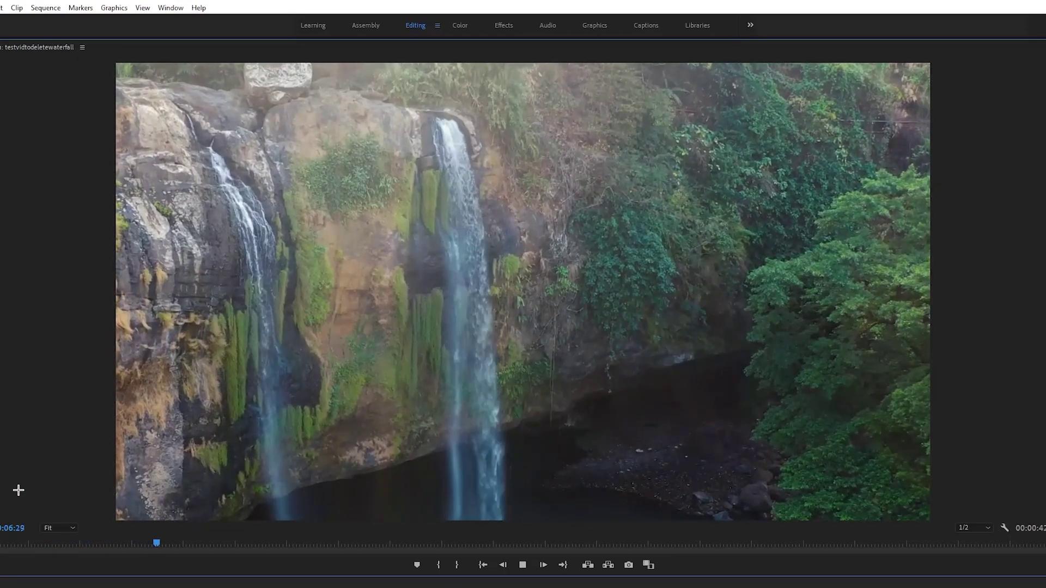
{"action": "key", "text": "grave"}
{"action": "left_click", "coordinate": [542, 431]}
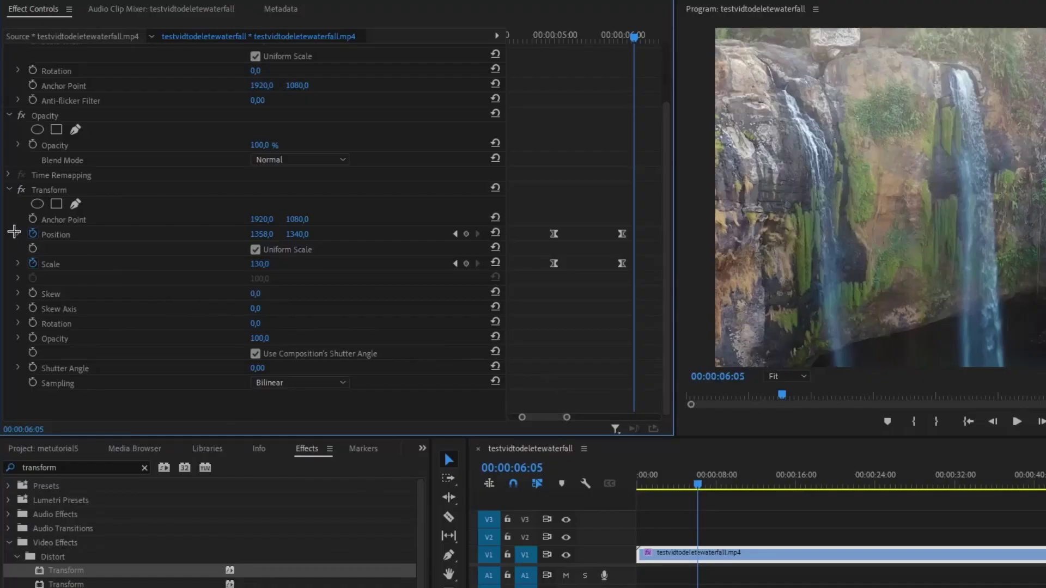
- Show the Transform Position and Scale velocity graphs and lengthen the first Position move's handles into a steep central peak
{"action": "left_click", "coordinate": [17, 233]}
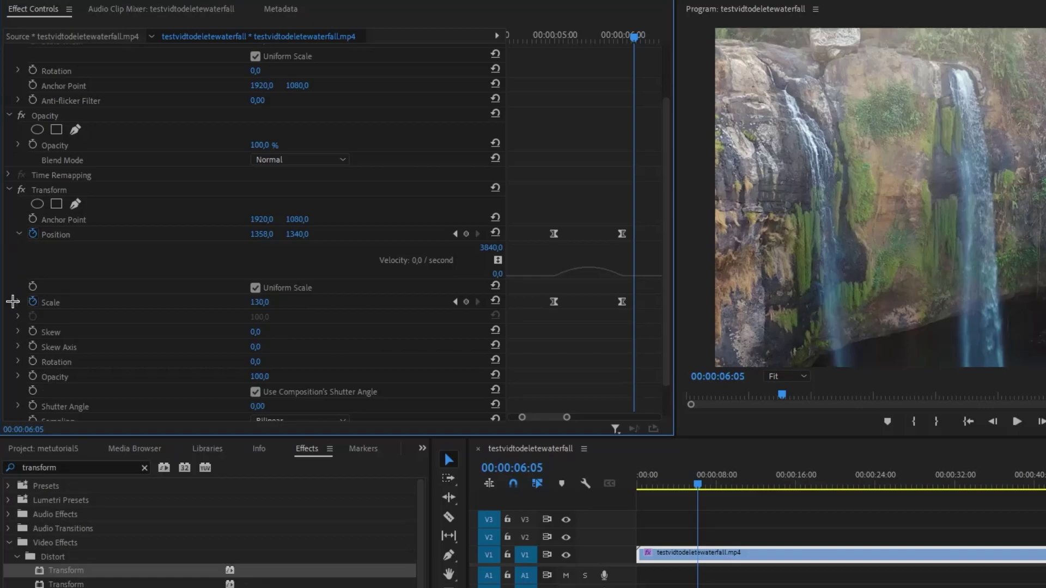
{"action": "left_click", "coordinate": [17, 301]}
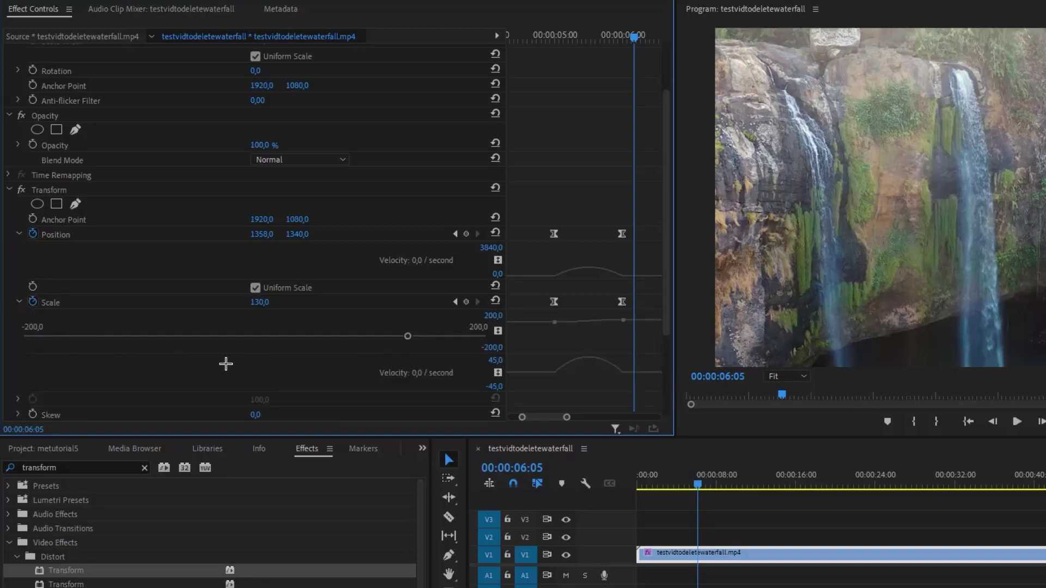
{"action": "left_click", "coordinate": [554, 234]}
{"action": "left_click_drag", "start_coordinate": [566, 278], "coordinate": [599, 278]}
{"action": "left_click_drag", "start_coordinate": [571, 419], "coordinate": [550, 416]}
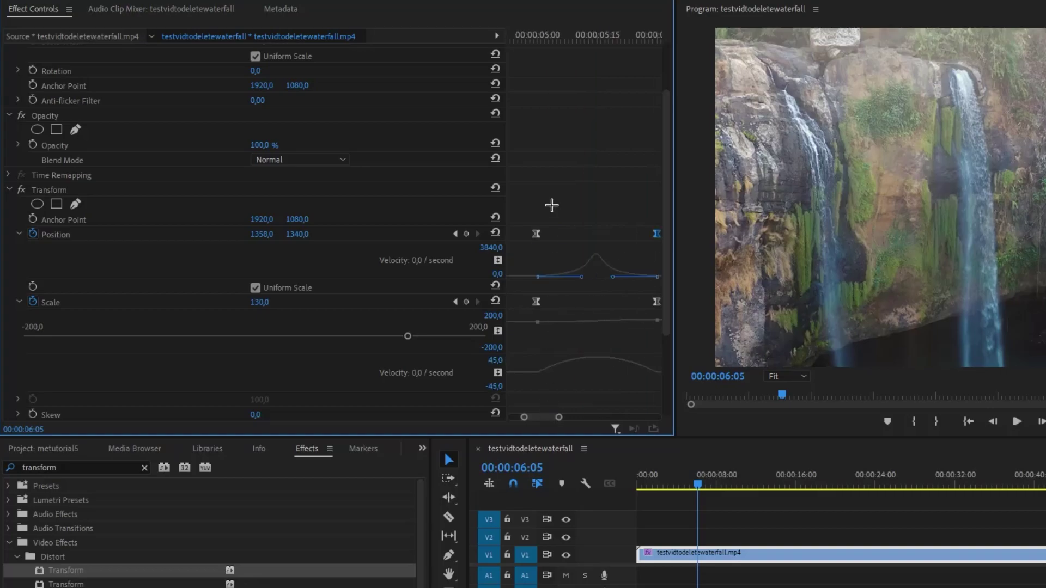
- Extend the first Scale keyframe's outgoing velocity handle to match the Position handle at 00:00:05:11
{"action": "left_click_drag", "start_coordinate": [570, 44], "coordinate": [583, 37]}
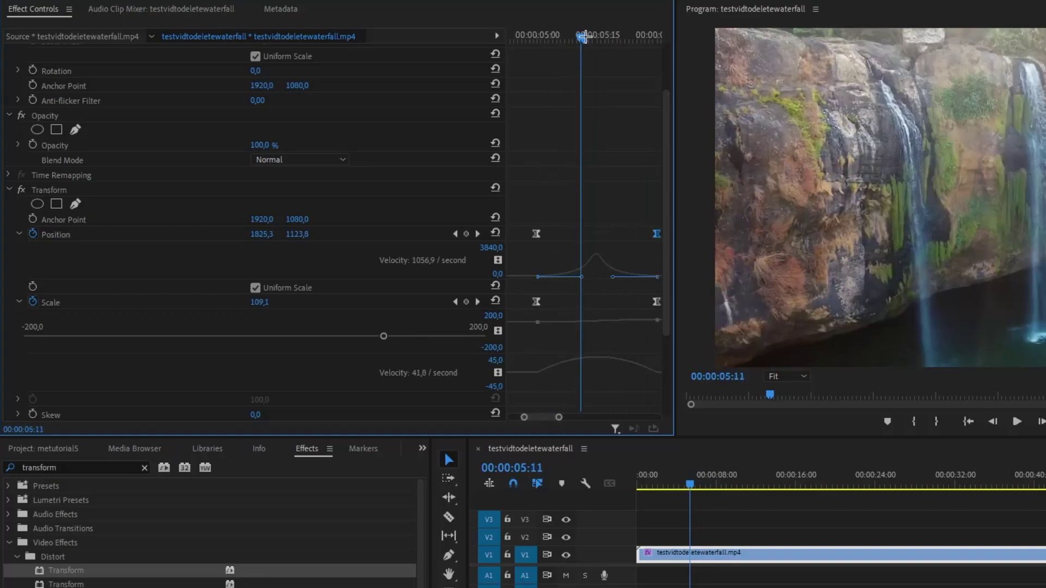
{"action": "left_click", "coordinate": [535, 302]}
{"action": "left_click_drag", "start_coordinate": [560, 376], "coordinate": [585, 376]}
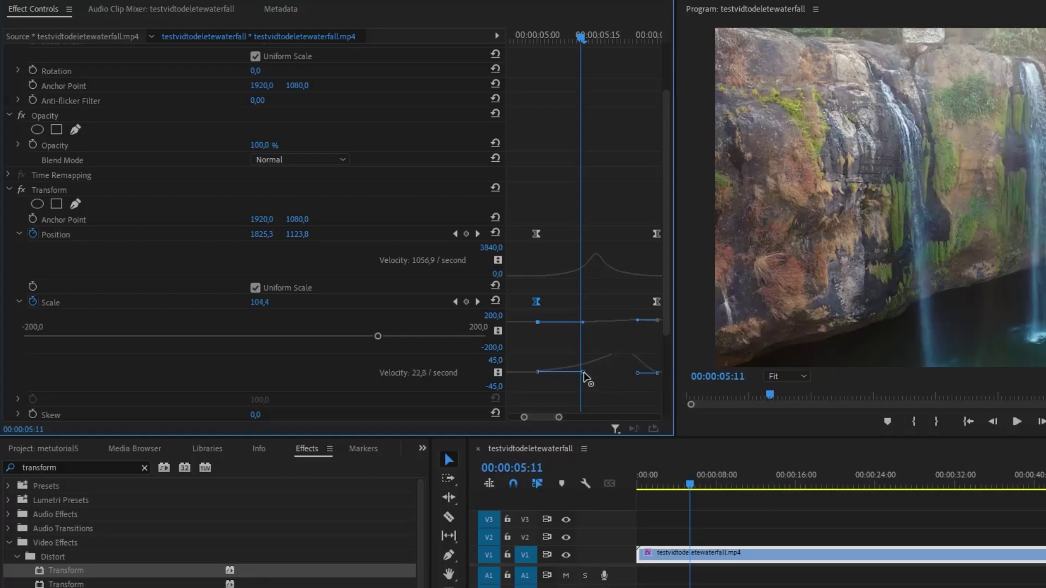
{"action": "left_click_drag", "start_coordinate": [584, 373], "coordinate": [583, 373]}
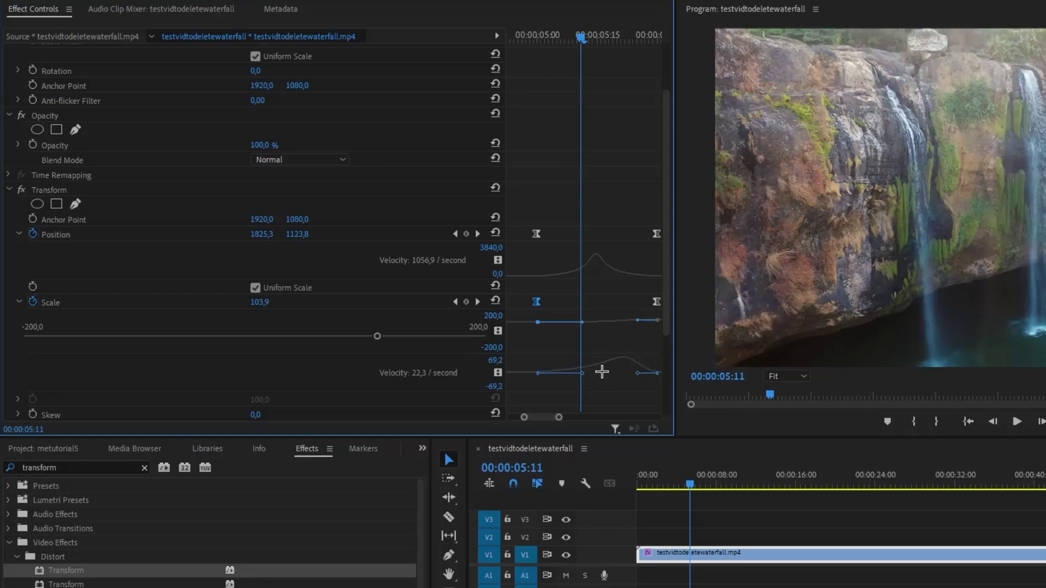
- Extend the second Scale keyframe's incoming velocity handle to match the Position handle at 00:00:05:19
{"action": "left_click", "coordinate": [537, 234]}
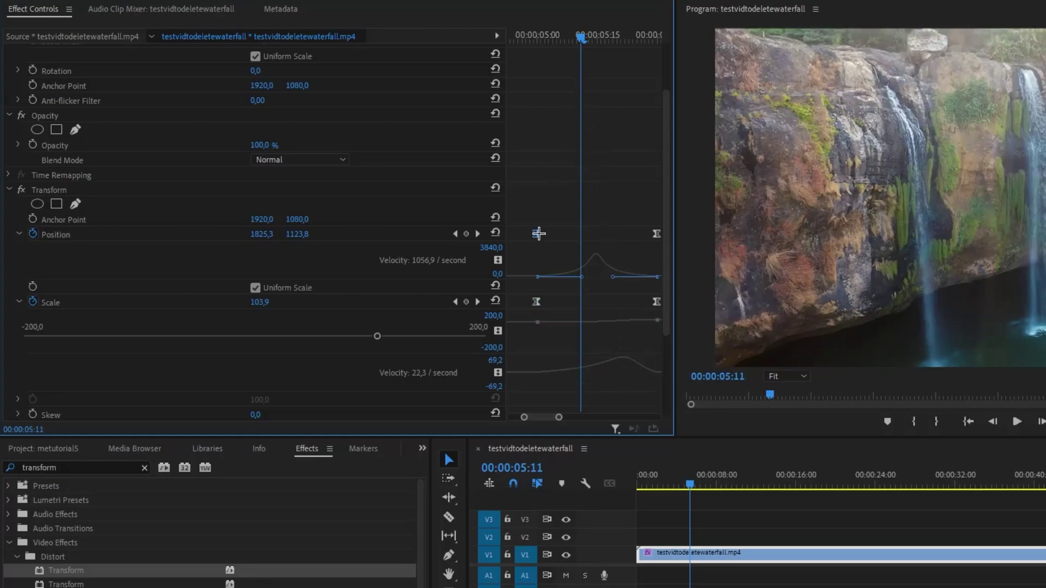
{"action": "left_click_drag", "start_coordinate": [631, 41], "coordinate": [618, 35]}
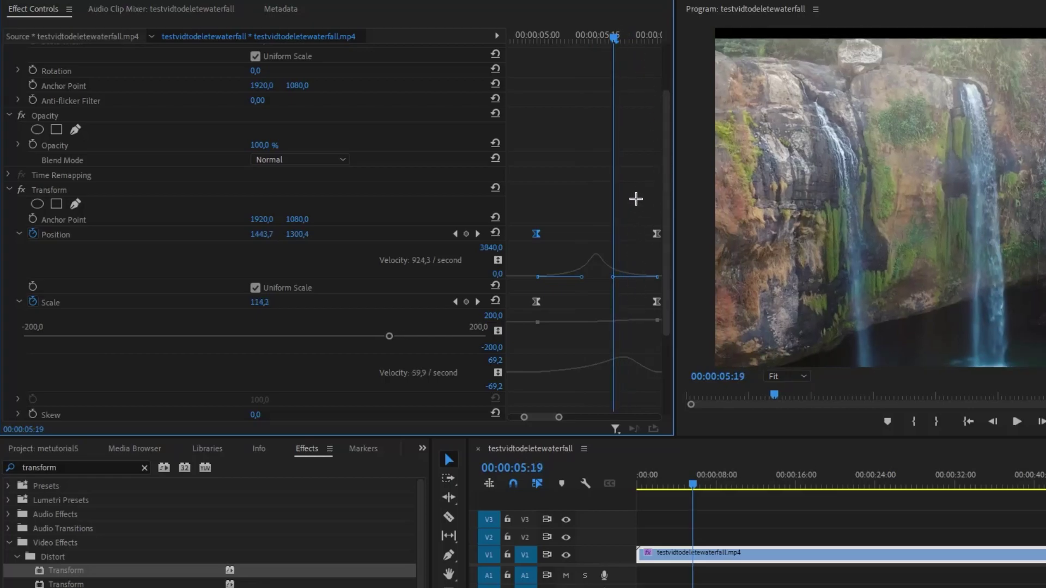
{"action": "left_click", "coordinate": [657, 300]}
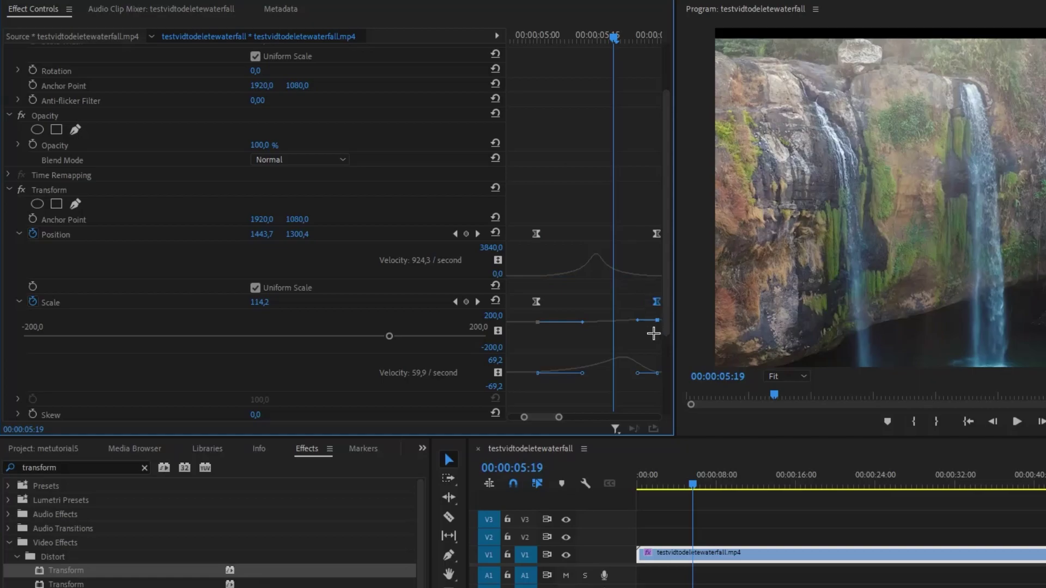
{"action": "left_click_drag", "start_coordinate": [637, 375], "coordinate": [621, 375]}
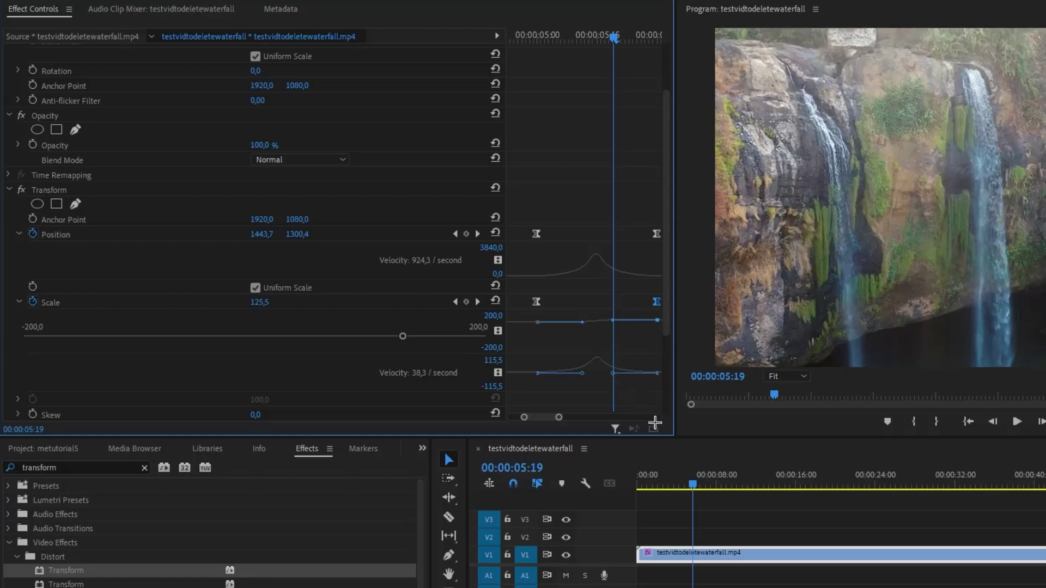
- Add a Transform Position keyframe at 00:00:09:21 and set Position to 1358, 807
{"action": "left_click_drag", "start_coordinate": [688, 484], "coordinate": [682, 483]}
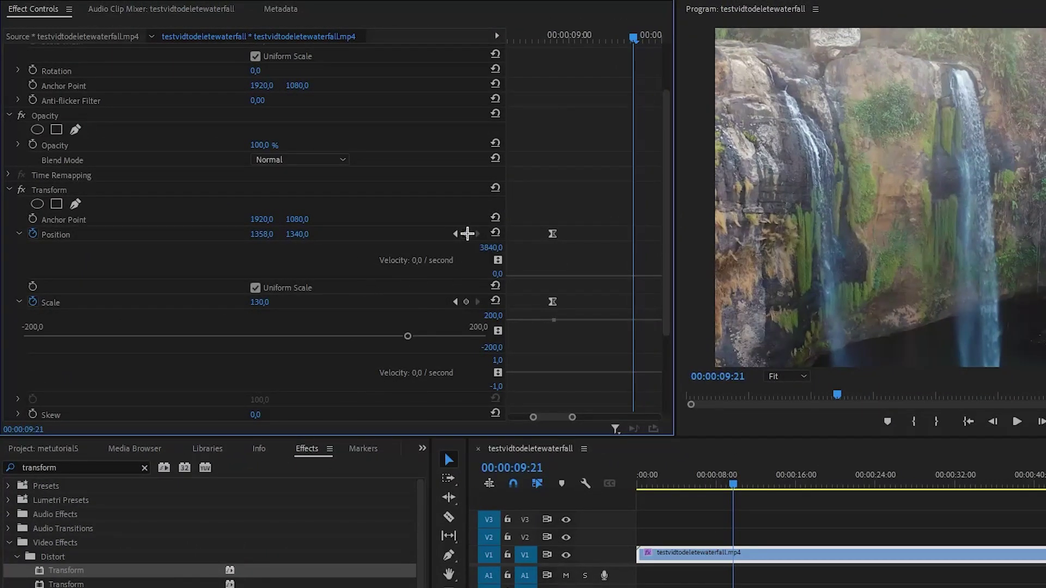
{"action": "left_click", "coordinate": [468, 234]}
{"action": "left_click", "coordinate": [262, 234]}
{"action": "key", "text": "Return"}
{"action": "left_click_drag", "start_coordinate": [297, 234], "coordinate": [231, 234]}
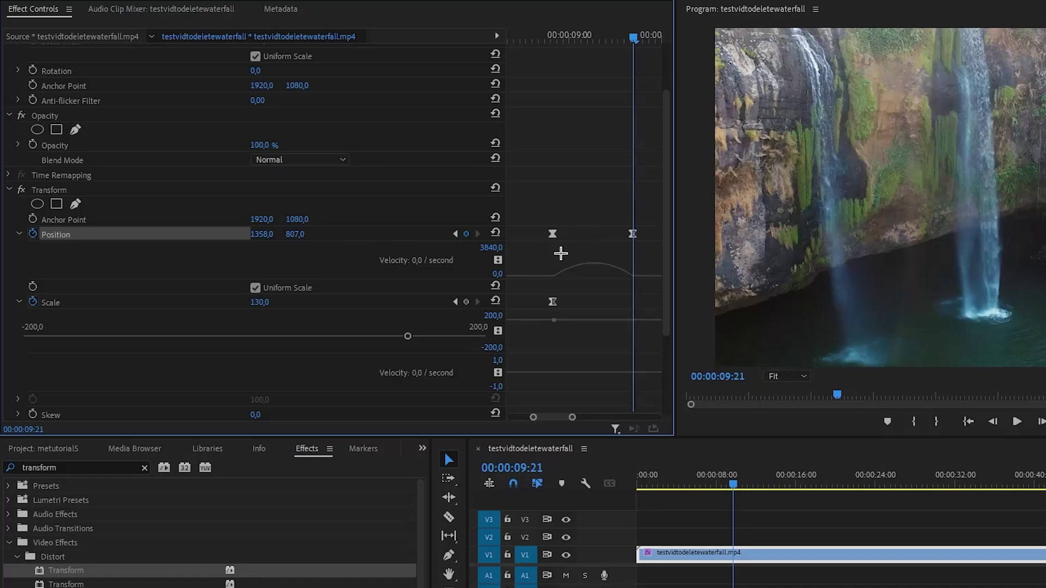
- Lengthen both velocity handles of the second Position move so its graph forms a steep central peak
{"action": "left_click_drag", "start_coordinate": [621, 280], "coordinate": [582, 277]}
{"action": "left_click", "coordinate": [568, 278]}
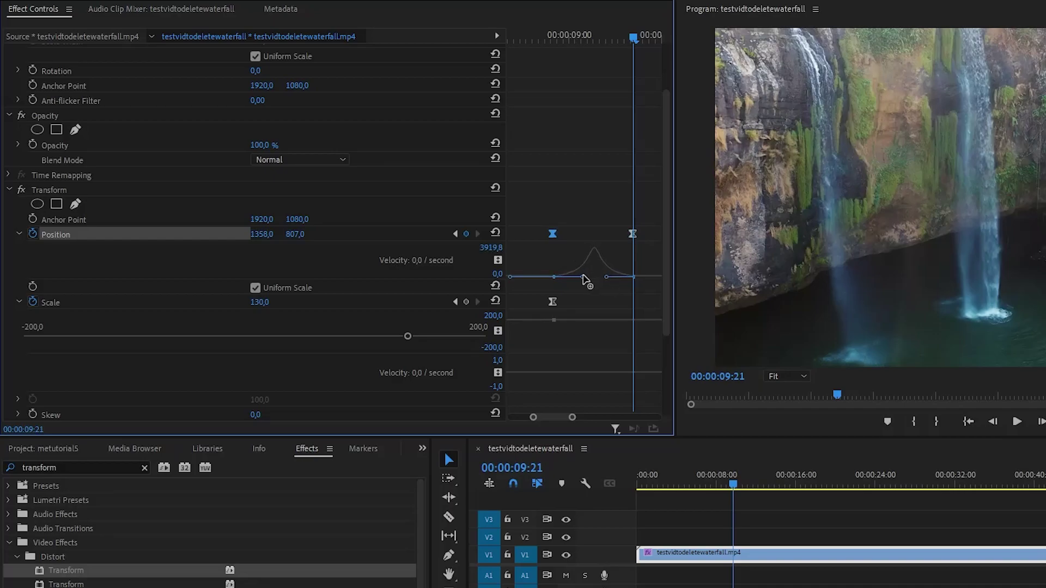
{"action": "left_click", "coordinate": [593, 303]}
- Play back the second, vertical move in an enlarged preview and return to the editing layout
{"action": "left_click_drag", "start_coordinate": [632, 38], "coordinate": [550, 51]}
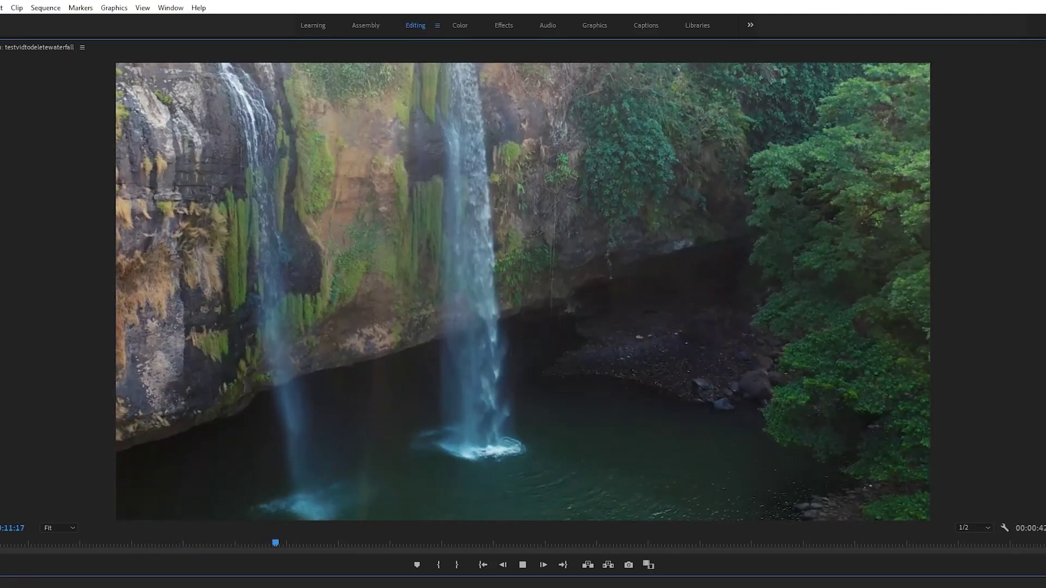
{"action": "key", "text": "space"}
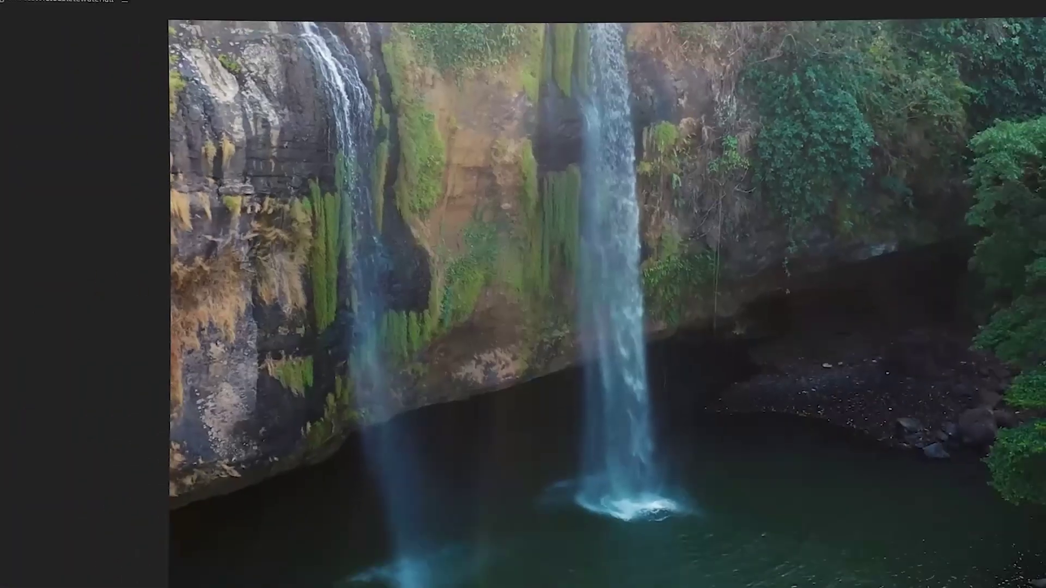
{"action": "key", "text": "grave"}
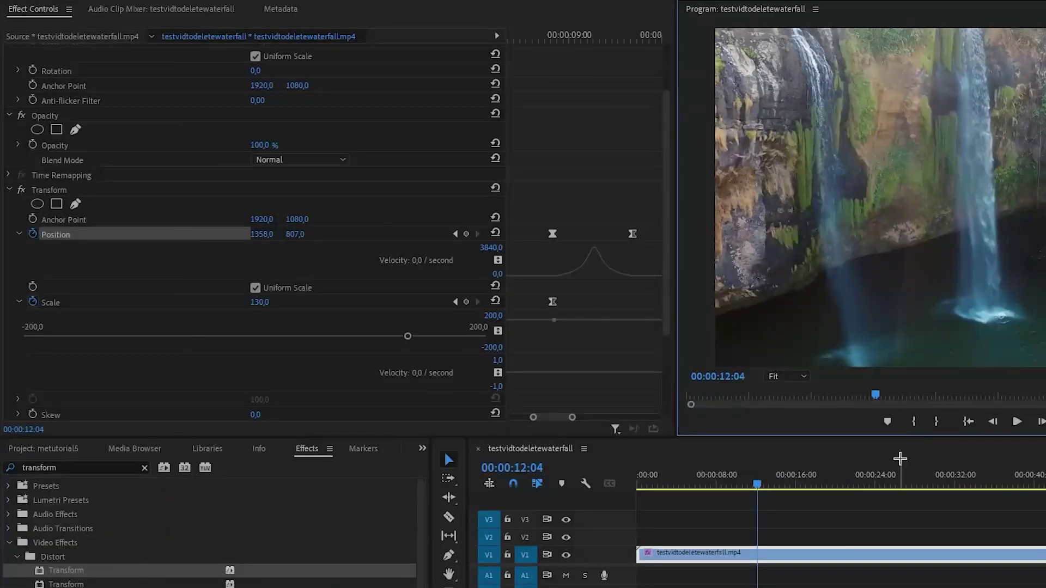
- Move the second movement's Position and Scale keyframes closer to the first, starting at about 00:00:07:00
{"action": "left_click_drag", "start_coordinate": [554, 417], "coordinate": [558, 414]}
{"action": "left_click_drag", "start_coordinate": [631, 330], "coordinate": [525, 210]}
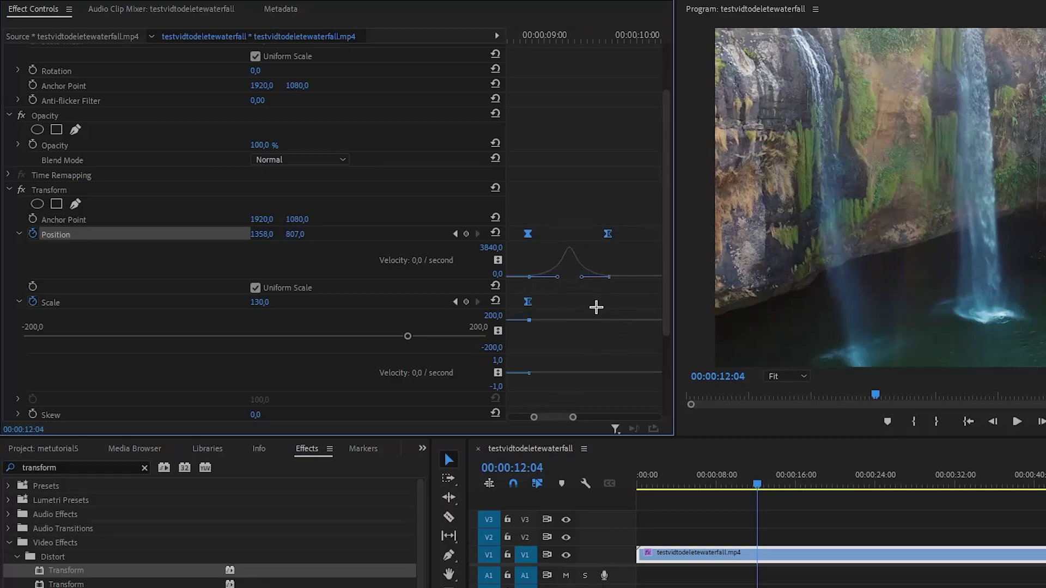
{"action": "scroll", "coordinate": [600, 310], "scroll_direction": "up", "scroll_amount": 1}
{"action": "scroll", "coordinate": [603, 317], "scroll_direction": "down", "scroll_amount": 2}
{"action": "mouse_move", "coordinate": [561, 417]}
{"action": "left_mouse_down"}
{"action": "mouse_move", "coordinate": [586, 419]}
{"action": "mouse_move", "coordinate": [569, 417]}
{"action": "left_mouse_up"}
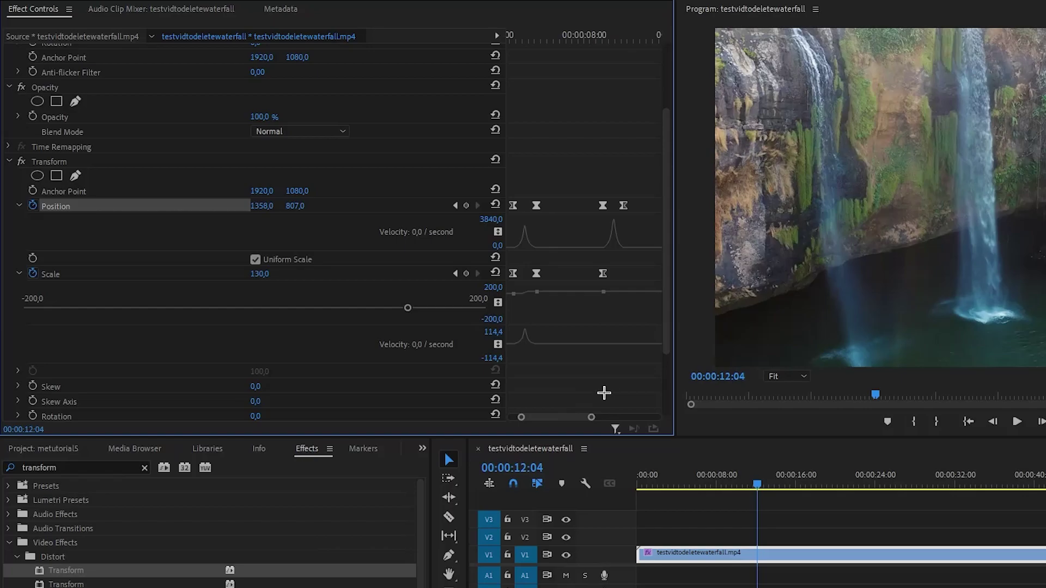
{"action": "left_click_drag", "start_coordinate": [644, 375], "coordinate": [560, 204]}
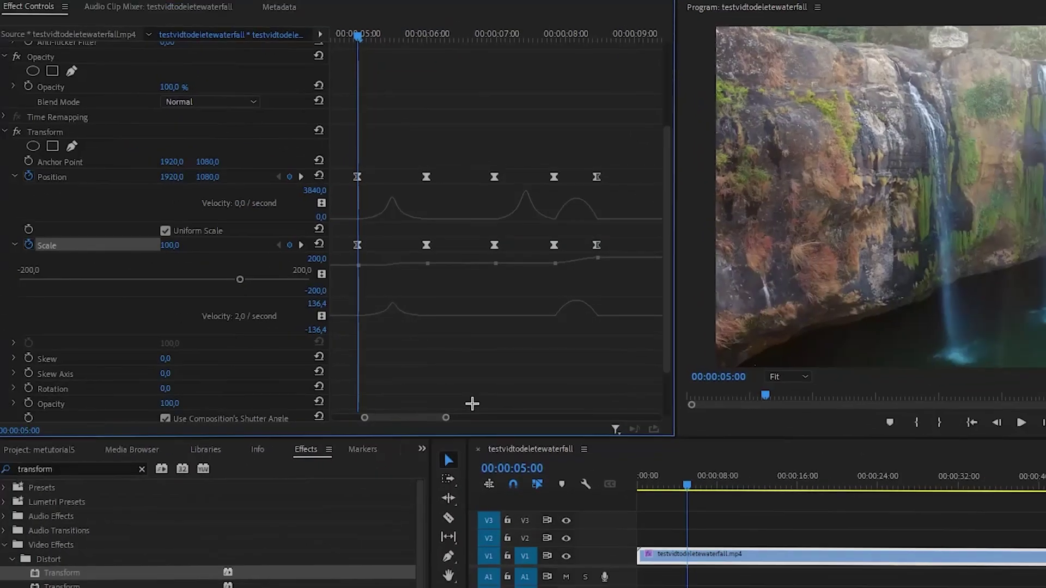
- Lengthen the velocity handles of the last Position move so its graph forms a steep peak
{"action": "left_click", "coordinate": [626, 334]}
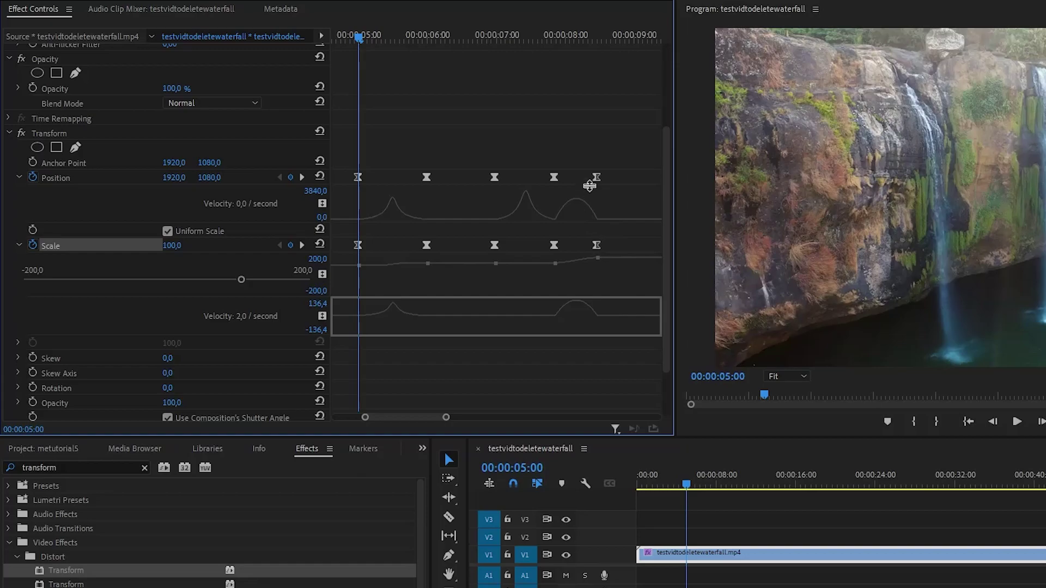
{"action": "left_click", "coordinate": [596, 177]}
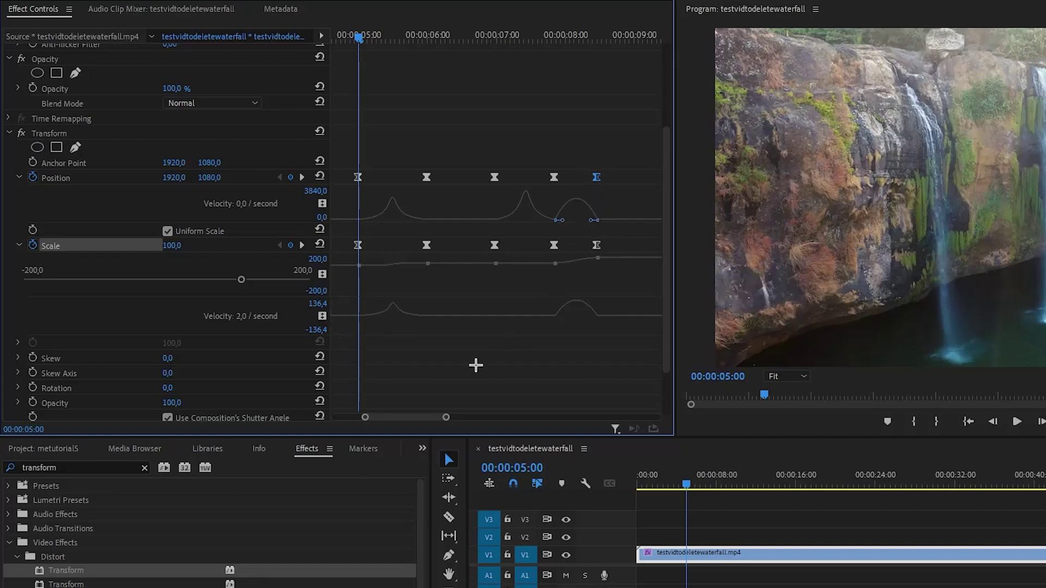
{"action": "mouse_move", "coordinate": [410, 416]}
{"action": "left_mouse_down"}
{"action": "mouse_move", "coordinate": [443, 419]}
{"action": "mouse_move", "coordinate": [413, 416]}
{"action": "left_mouse_up"}
{"action": "mouse_move", "coordinate": [580, 221]}
{"action": "left_mouse_down"}
{"action": "mouse_move", "coordinate": [506, 227]}
{"action": "mouse_move", "coordinate": [562, 220]}
{"action": "left_mouse_up"}
{"action": "left_click", "coordinate": [561, 222]}
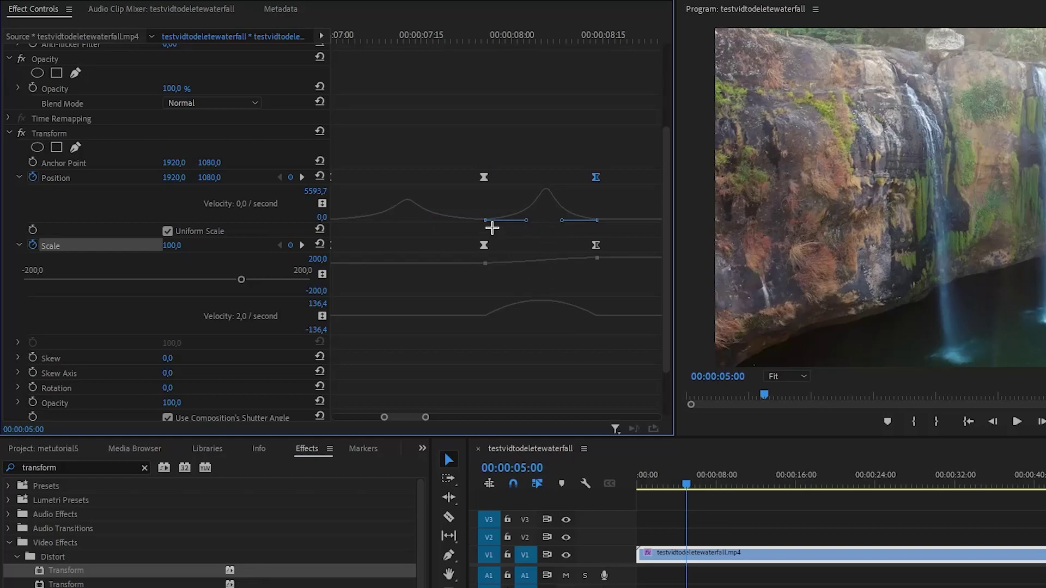
- Align the outgoing Position and Scale velocity handles at the start of the last move with 00:00:08:02
{"action": "left_click_drag", "start_coordinate": [531, 43], "coordinate": [527, 43]}
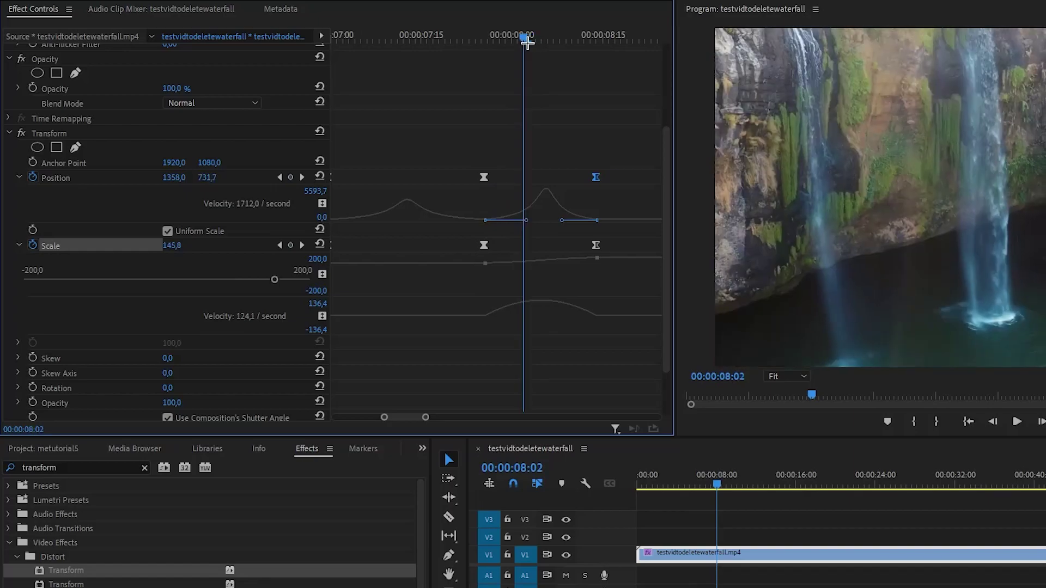
{"action": "left_click_drag", "start_coordinate": [526, 223], "coordinate": [525, 223]}
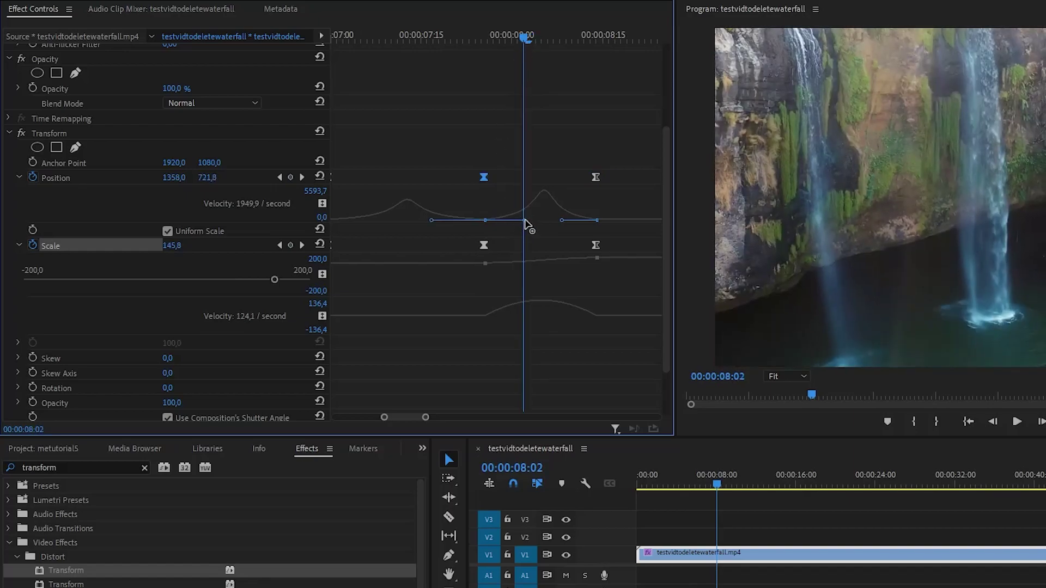
{"action": "key", "text": "ctrl+z"}
{"action": "left_click_drag", "start_coordinate": [527, 223], "coordinate": [524, 223]}
{"action": "left_click", "coordinate": [484, 245]}
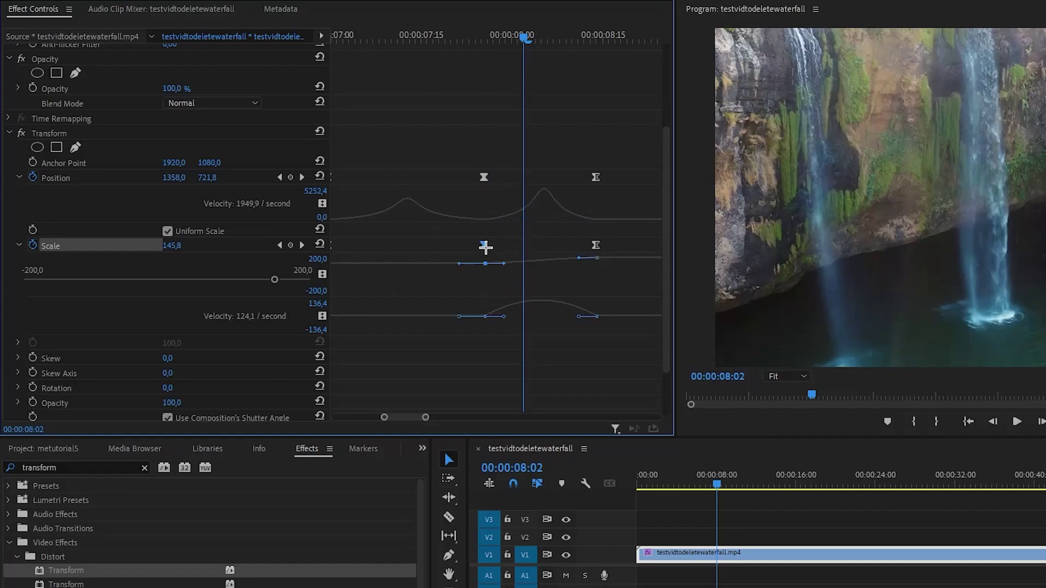
{"action": "left_click_drag", "start_coordinate": [506, 321], "coordinate": [528, 322]}
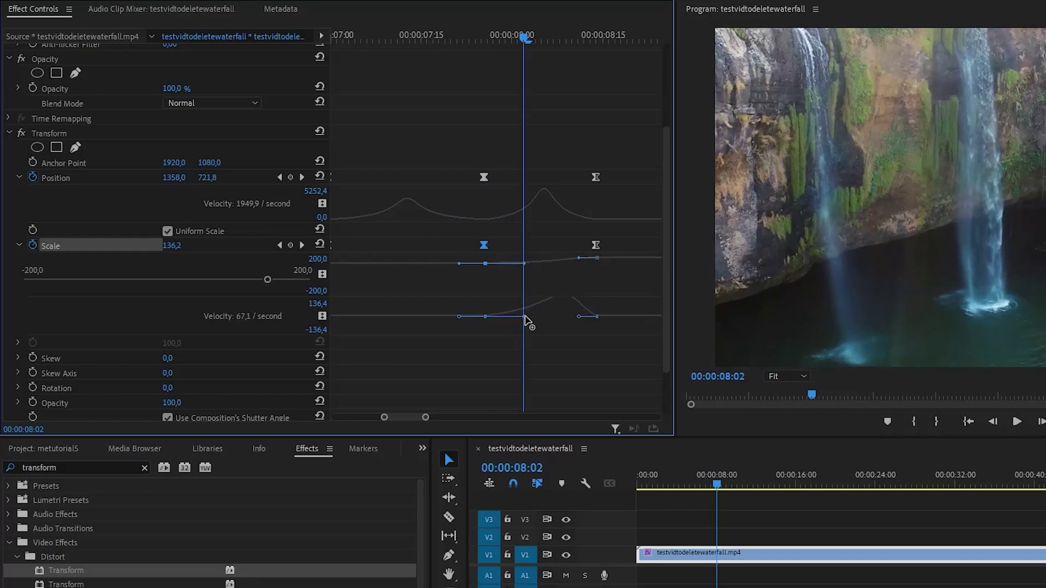
- Extend the last Scale keyframe's incoming velocity handle to match the Position handle at 00:00:08:08
{"action": "left_click", "coordinate": [595, 178]}
{"action": "left_click_drag", "start_coordinate": [562, 38], "coordinate": [560, 38]}
{"action": "left_click", "coordinate": [595, 245]}
{"action": "left_click_drag", "start_coordinate": [579, 318], "coordinate": [562, 318]}
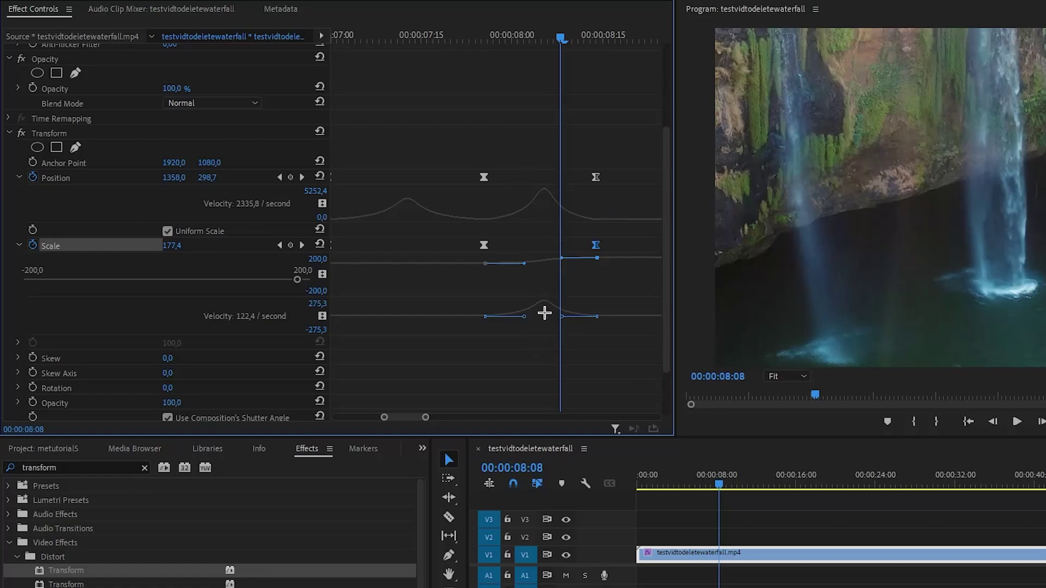
{"action": "scroll", "coordinate": [554, 275], "scroll_direction": "down", "scroll_amount": 1}
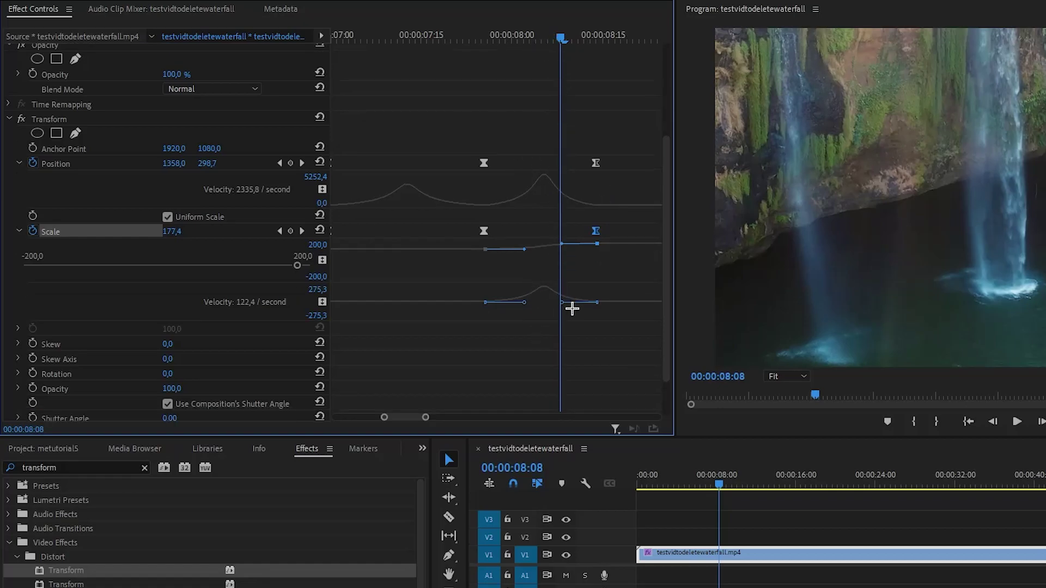
{"action": "mouse_move", "coordinate": [425, 417]}
{"action": "left_mouse_down"}
{"action": "mouse_move", "coordinate": [438, 418]}
{"action": "mouse_move", "coordinate": [414, 418]}
{"action": "left_mouse_up"}
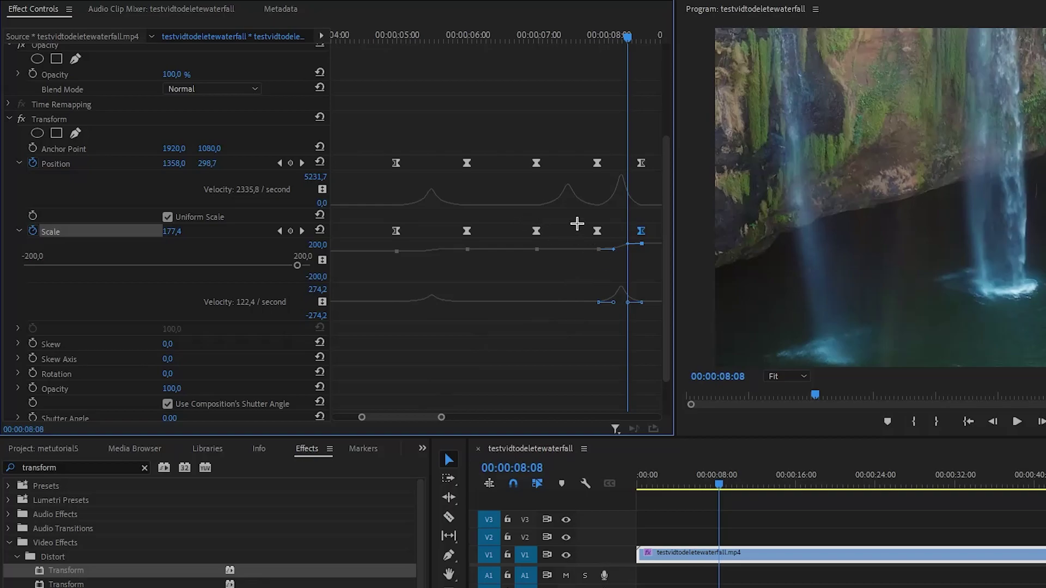
- Play back the animated moves up to about 00:00:09:14 in the maximized program preview
{"action": "scroll", "coordinate": [579, 272], "scroll_direction": "down", "scroll_amount": 1}
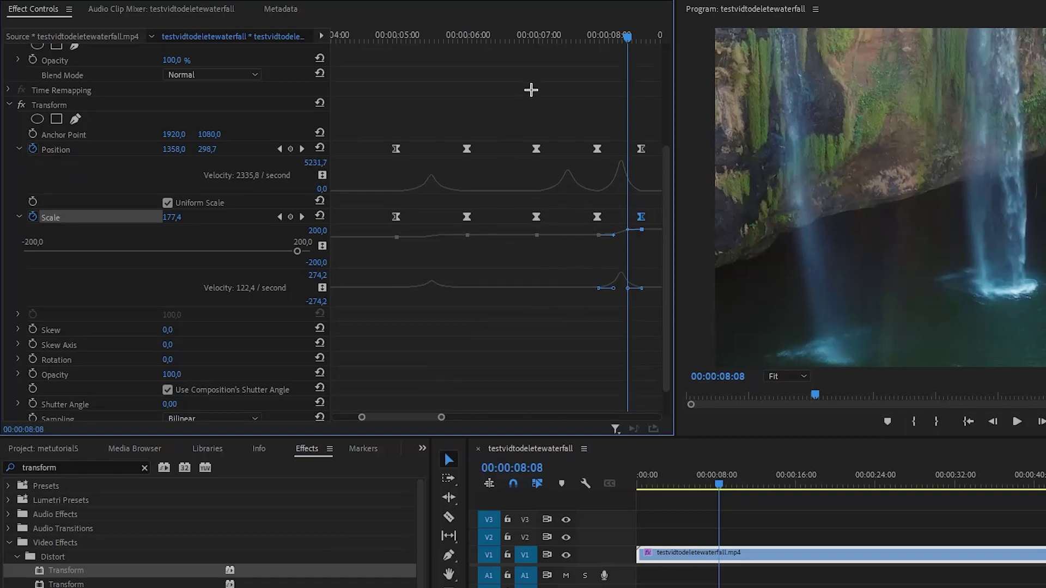
{"action": "left_click_drag", "start_coordinate": [418, 37], "coordinate": [656, 65]}
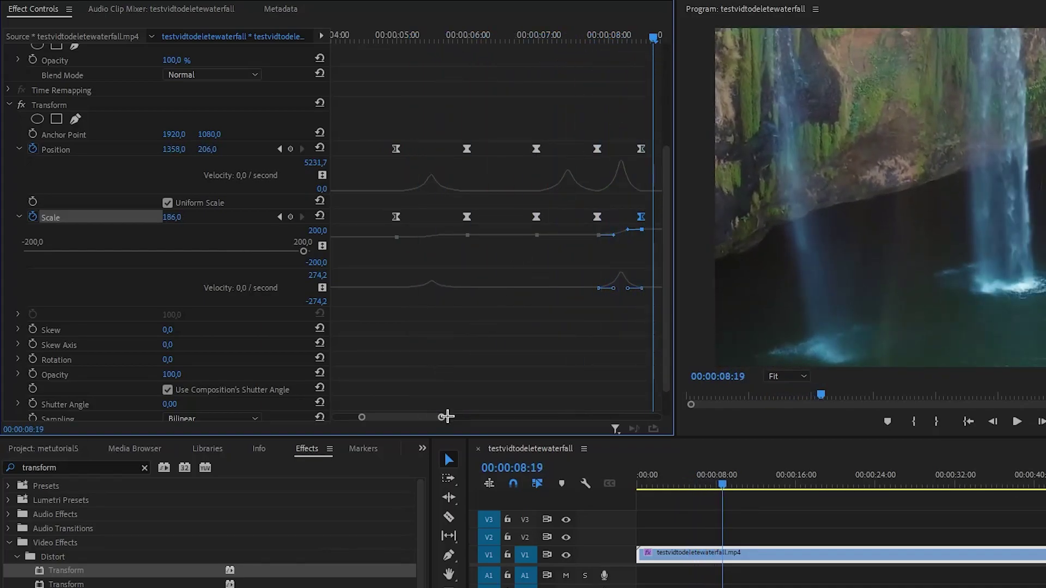
{"action": "key", "text": "grave"}
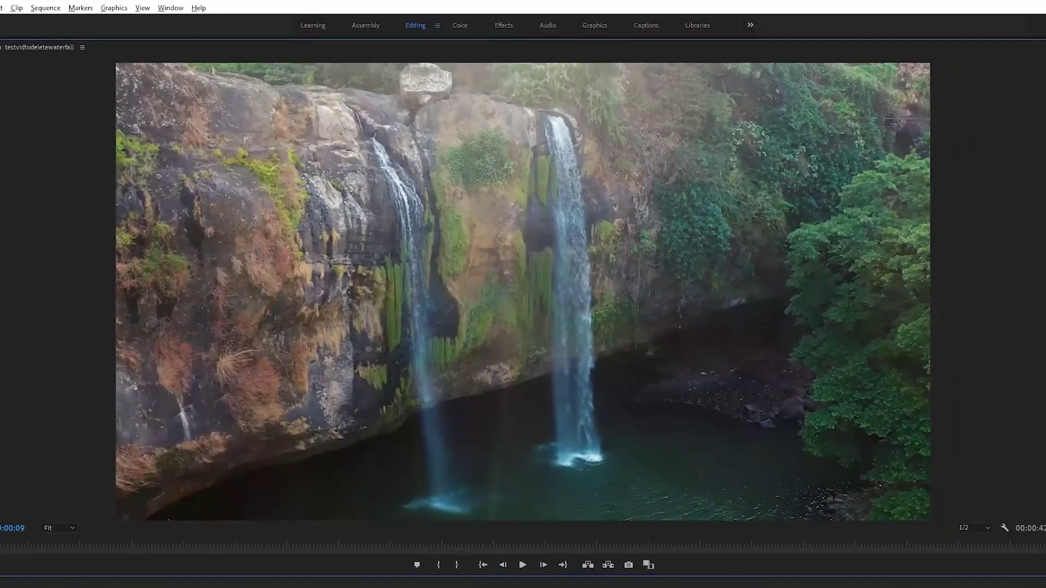
{"action": "key", "text": "space"}
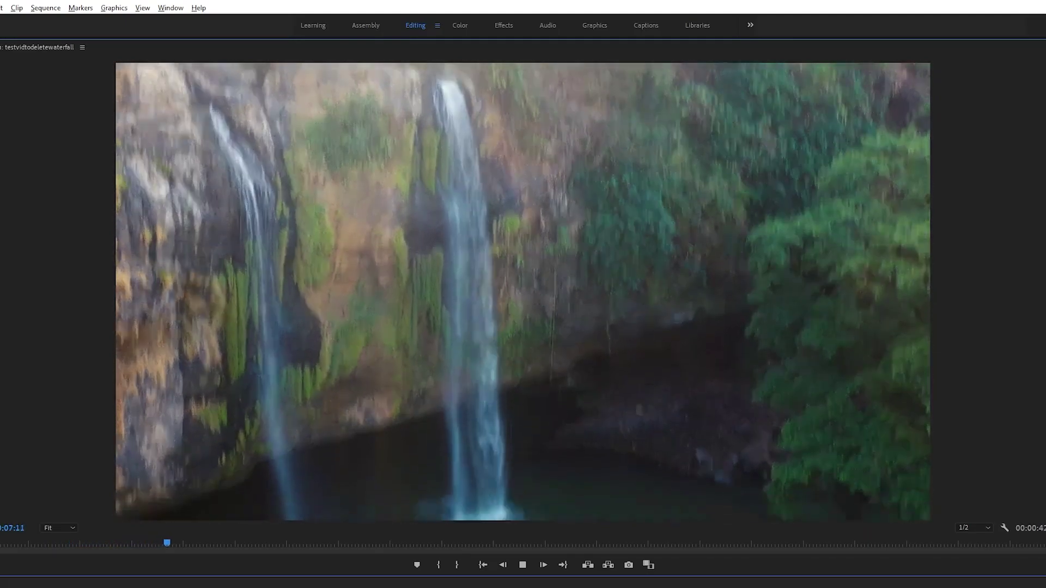
{"action": "key", "text": "space"}
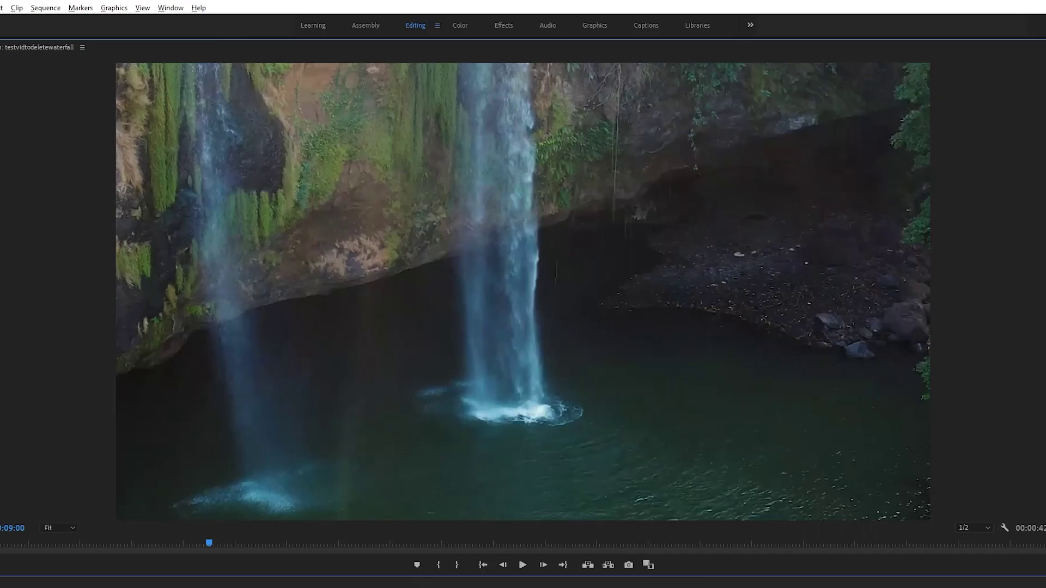
{"action": "key", "text": "space"}
{"action": "key", "text": "space"}
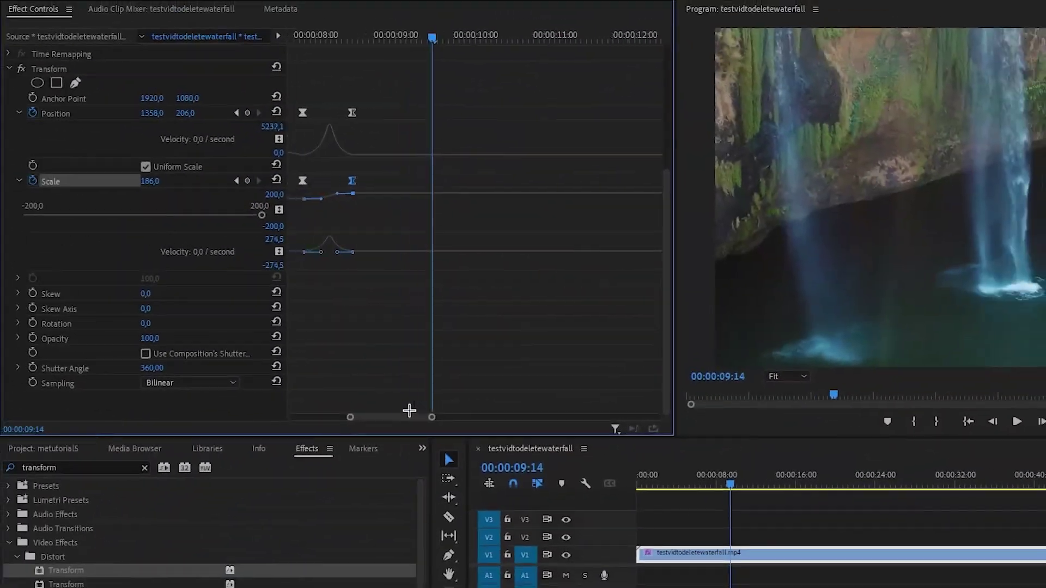
- Duplicate the last Position and Scale keyframes at 00:00:09:14 to hold the current framing
{"action": "scroll", "coordinate": [410, 406], "scroll_direction": "up", "scroll_amount": 2}
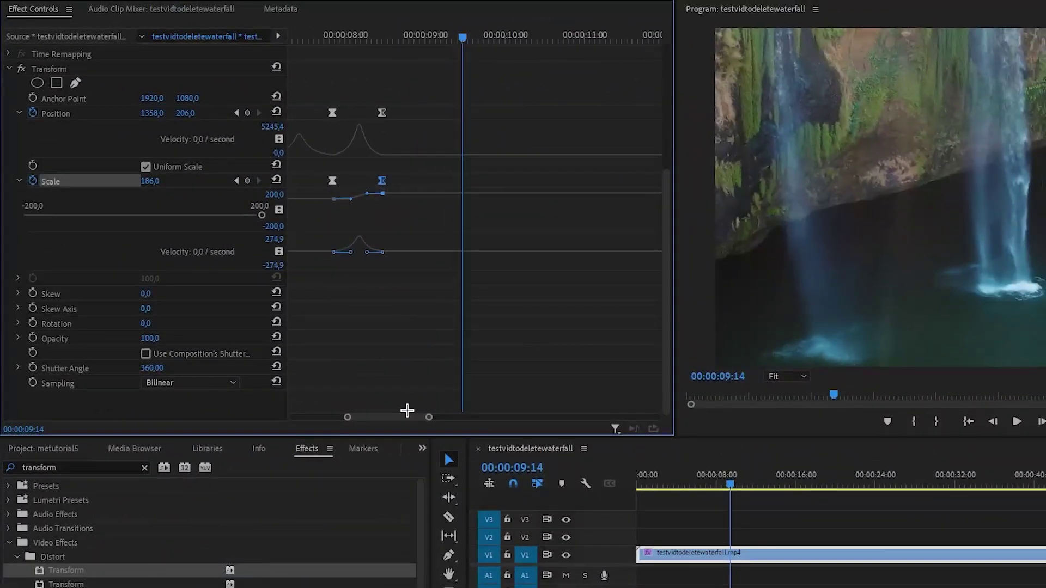
{"action": "left_click_drag", "start_coordinate": [366, 90], "coordinate": [389, 260]}
{"action": "left_click", "coordinate": [509, 282]}
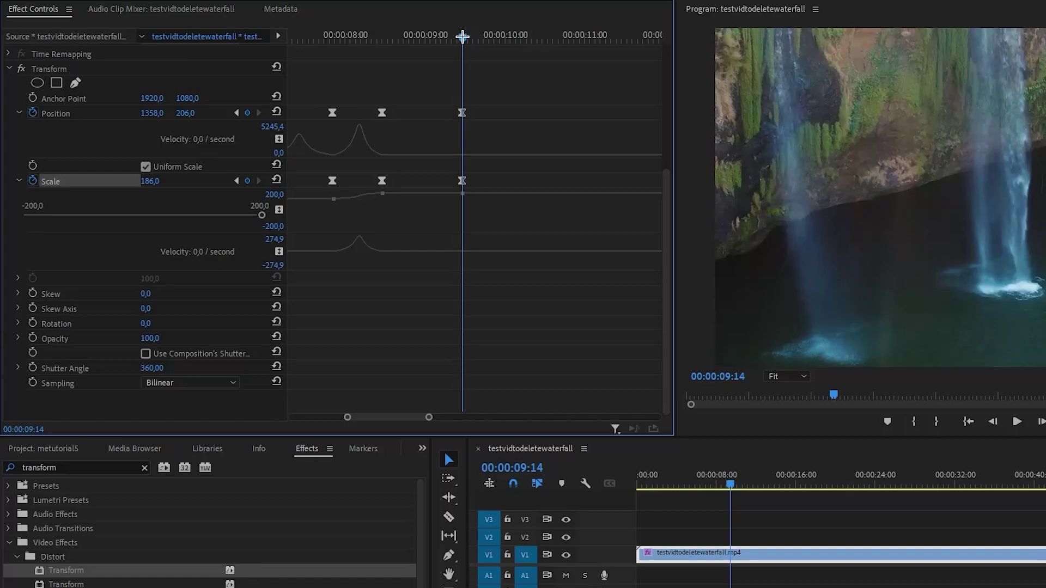
- Add Position and Scale keyframes at 00:00:10:03 and set Position to 2753, 1913
{"action": "left_click_drag", "start_coordinate": [462, 36], "coordinate": [513, 41]}
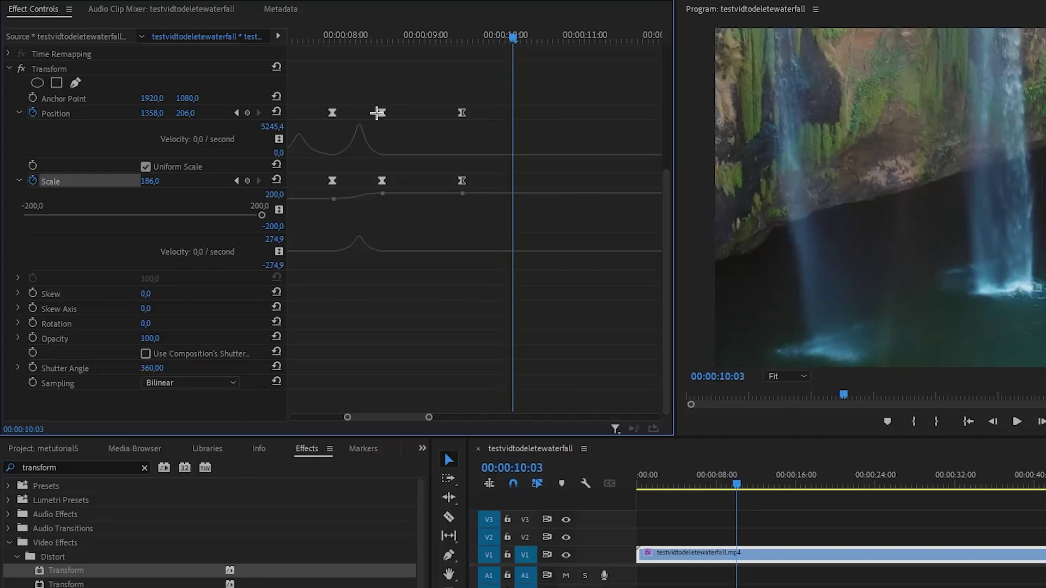
{"action": "left_click", "coordinate": [247, 113]}
{"action": "left_click", "coordinate": [247, 180]}
{"action": "left_click_drag", "start_coordinate": [152, 113], "coordinate": [254, 112]}
{"action": "left_click_drag", "start_coordinate": [185, 113], "coordinate": [354, 113]}
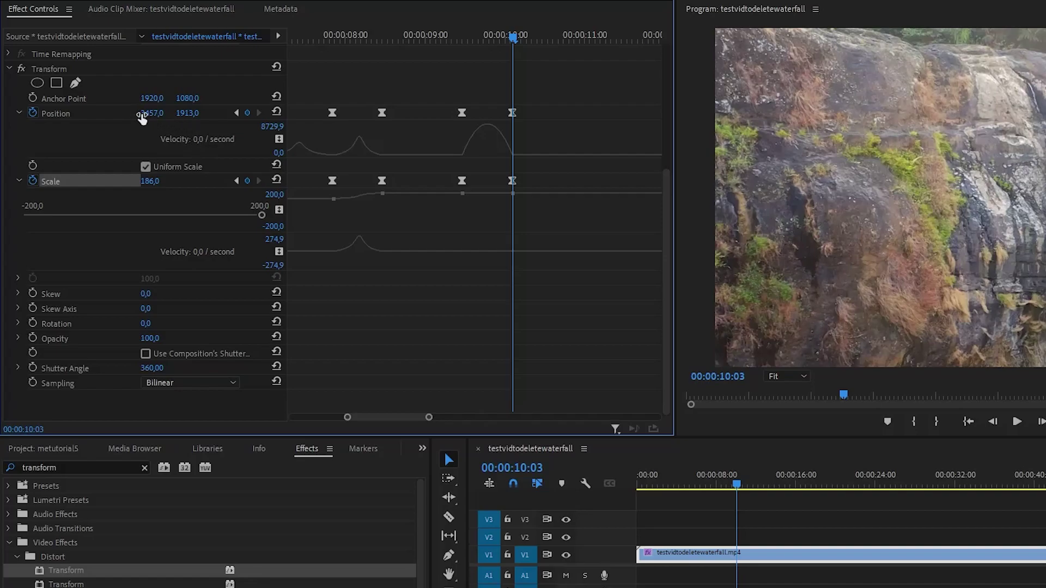
{"action": "left_click_drag", "start_coordinate": [152, 113], "coordinate": [119, 113]}
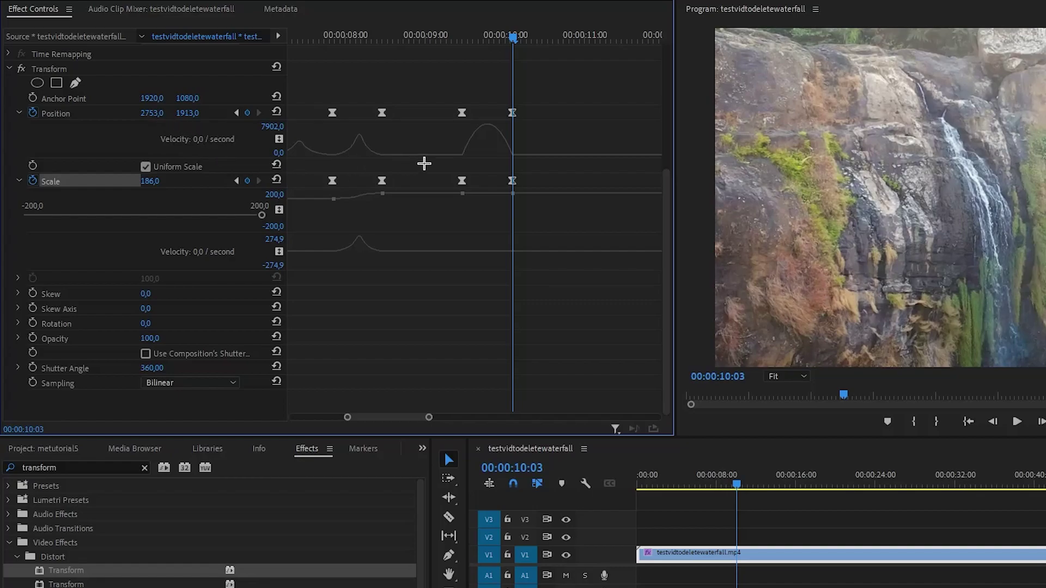
- Lengthen the new pan's Position velocity handles into a steep peak and move its ending Position and Scale keyframes to 00:00:10:17
{"action": "left_click", "coordinate": [513, 112]}
{"action": "left_click_drag", "start_coordinate": [505, 158], "coordinate": [481, 161]}
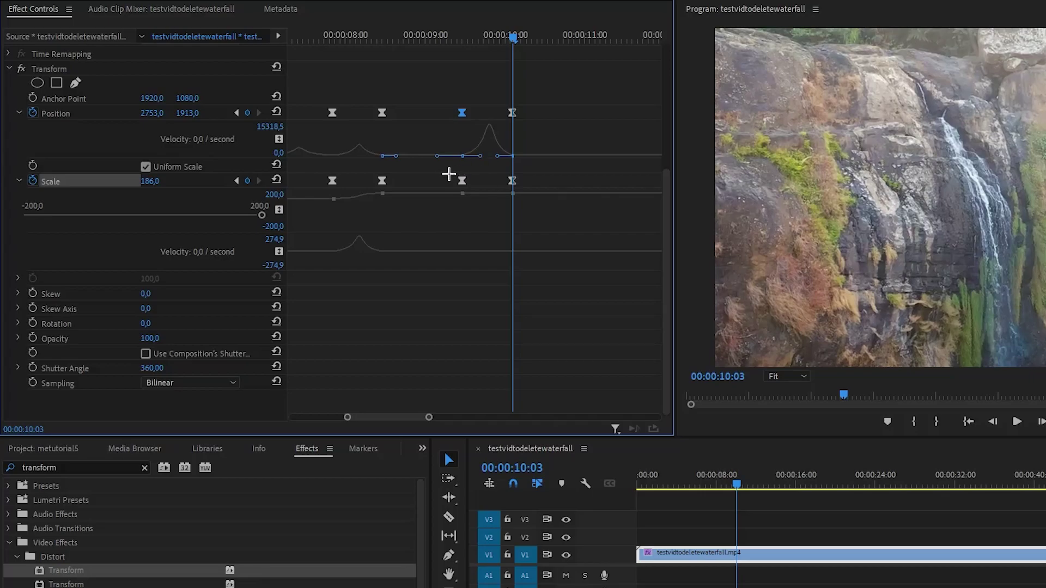
{"action": "left_click_drag", "start_coordinate": [506, 38], "coordinate": [500, 38]}
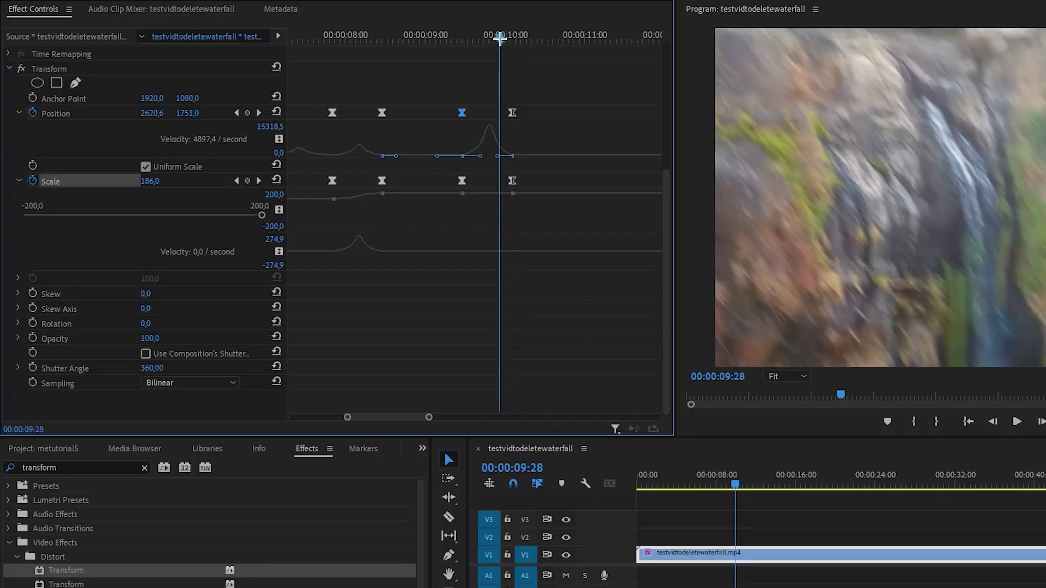
{"action": "left_click", "coordinate": [510, 180]}
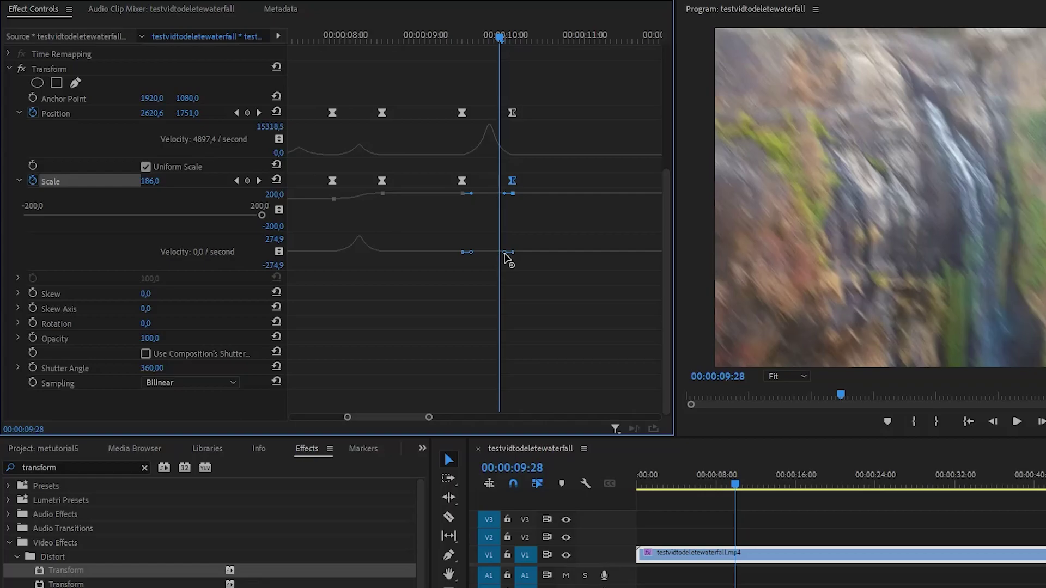
{"action": "left_click_drag", "start_coordinate": [500, 37], "coordinate": [526, 37]}
{"action": "left_click_drag", "start_coordinate": [553, 282], "coordinate": [553, 112]}
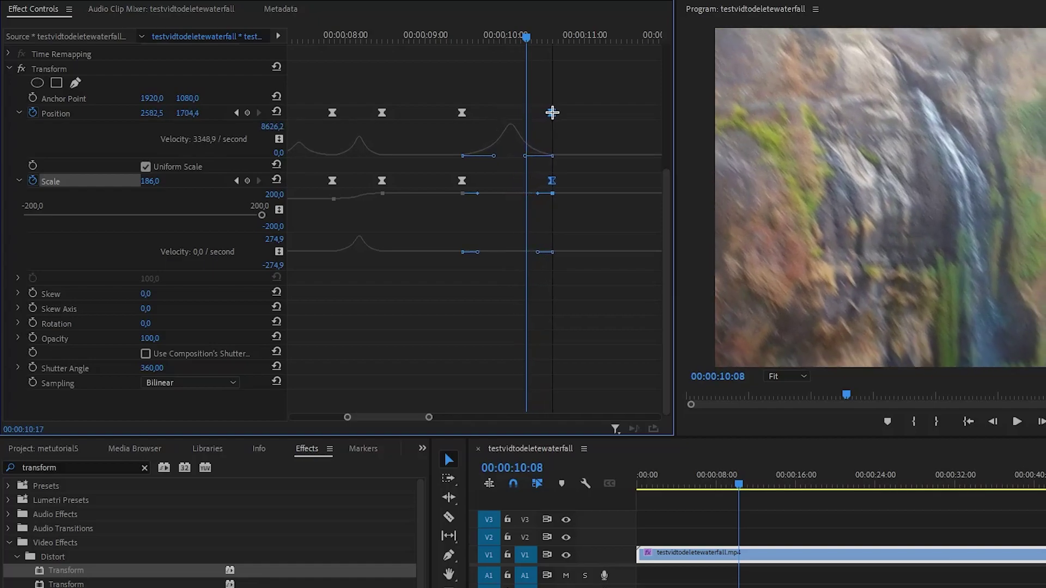
- Play back the pan, and extend the last Position keyframe's incoming velocity handle to sharpen the peak
{"action": "left_click_drag", "start_coordinate": [525, 37], "coordinate": [451, 40]}
{"action": "key", "text": "space"}
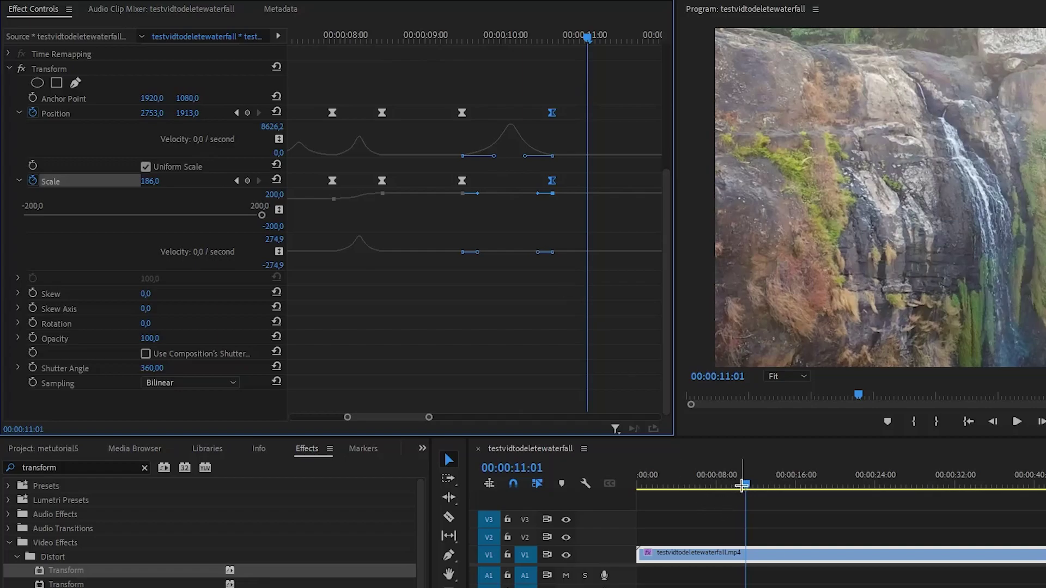
{"action": "left_click_drag", "start_coordinate": [742, 483], "coordinate": [734, 482]}
{"action": "key", "text": "space"}
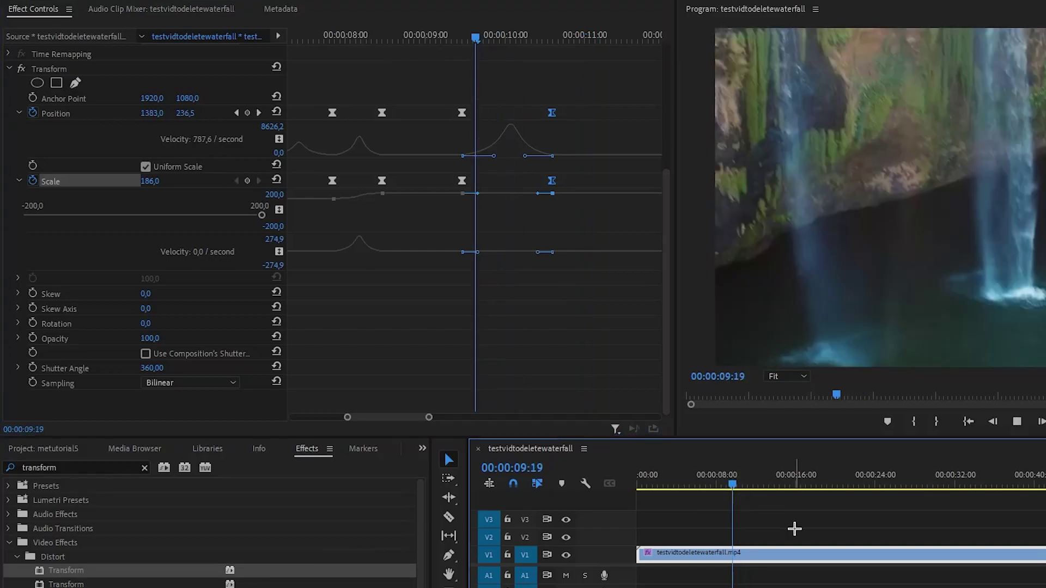
{"action": "key", "text": "space"}
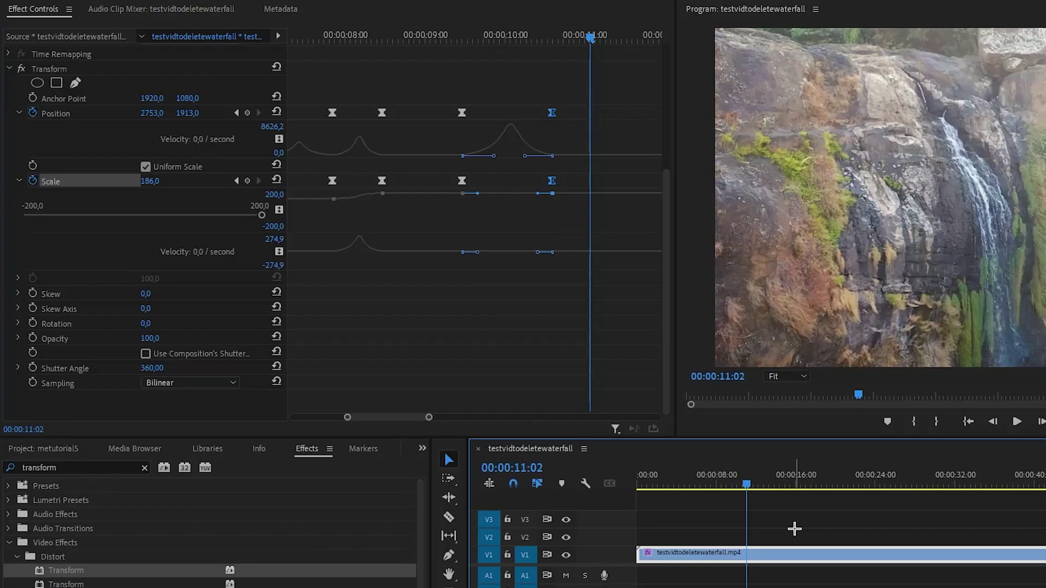
{"action": "left_click", "coordinate": [527, 158]}
{"action": "mouse_move", "coordinate": [527, 157]}
{"action": "left_mouse_down"}
{"action": "mouse_move", "coordinate": [497, 156]}
{"action": "mouse_move", "coordinate": [519, 157]}
{"action": "left_mouse_up"}
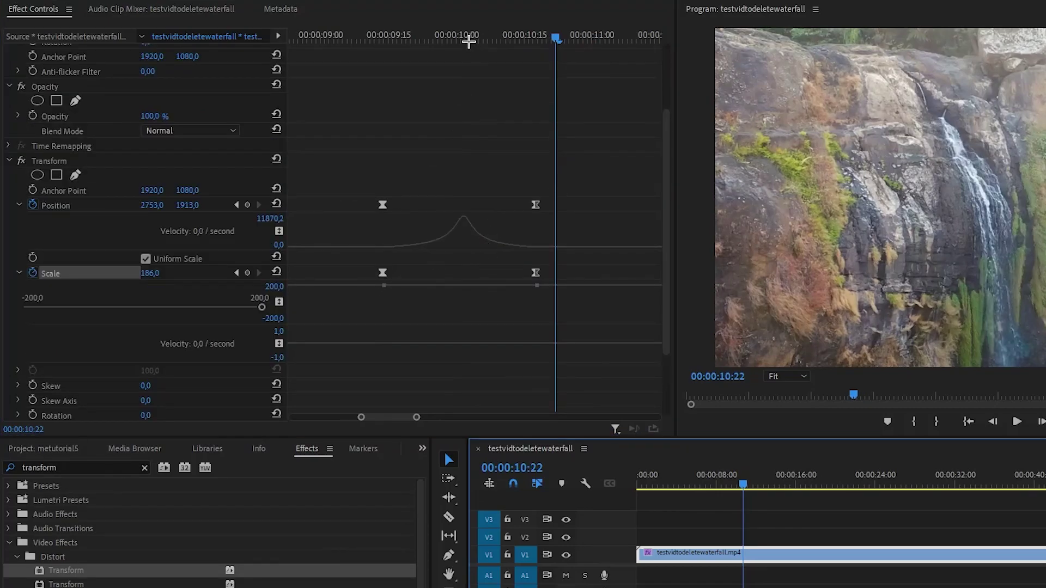
- Add a Scale keyframe at 00:00:10:01, near the Position velocity peak, and set it to 150
{"action": "left_click_drag", "start_coordinate": [469, 41], "coordinate": [464, 41]}
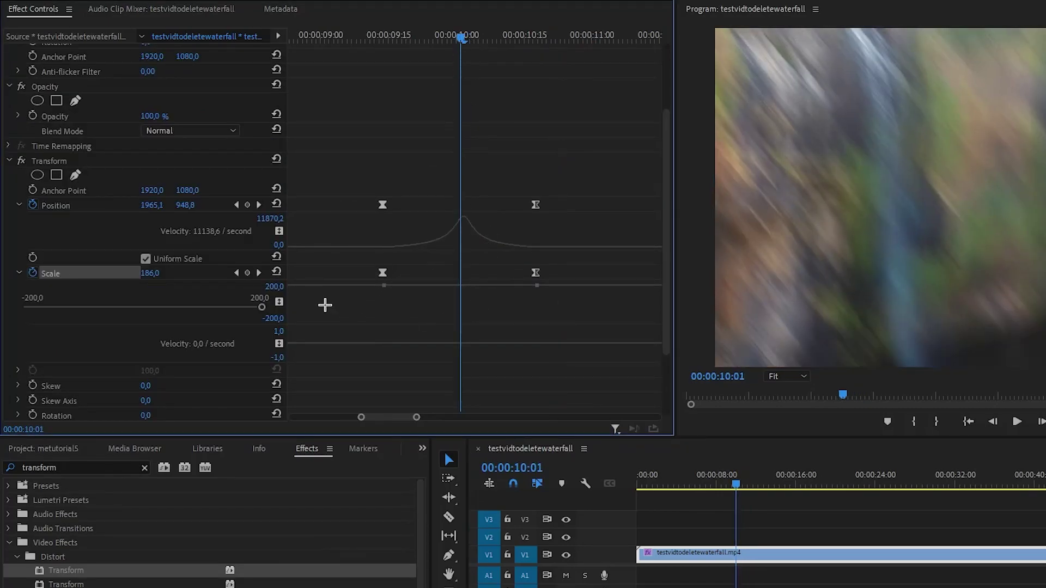
{"action": "left_click", "coordinate": [247, 273]}
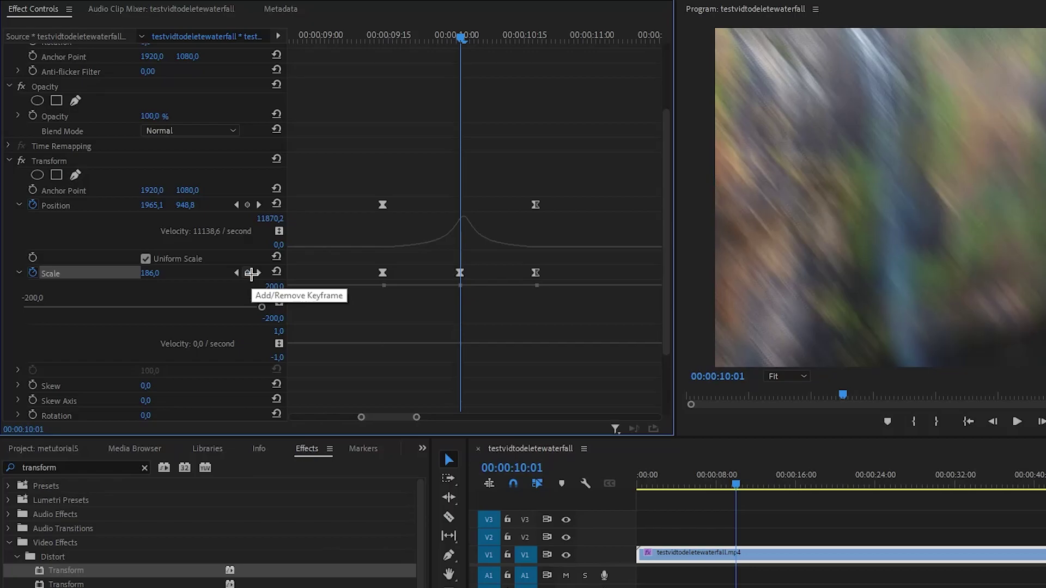
{"action": "left_click", "coordinate": [150, 273]}
{"action": "type", "text": "150"}
{"action": "key", "text": "Return"}
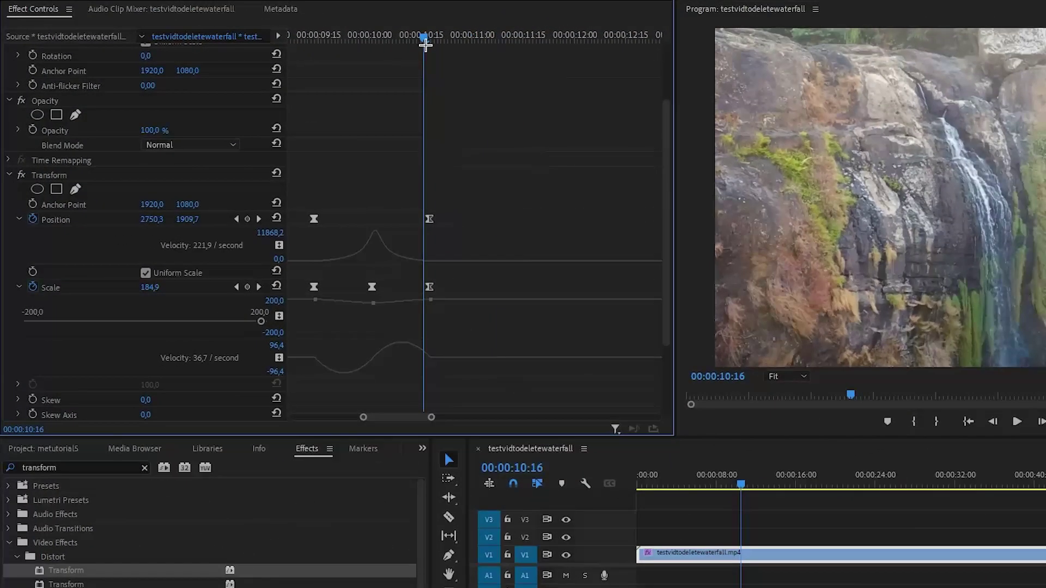
- Copy the pan's ending Position and Scale keyframes and paste them at 00:00:11:07
{"action": "left_click_drag", "start_coordinate": [424, 43], "coordinate": [430, 42]}
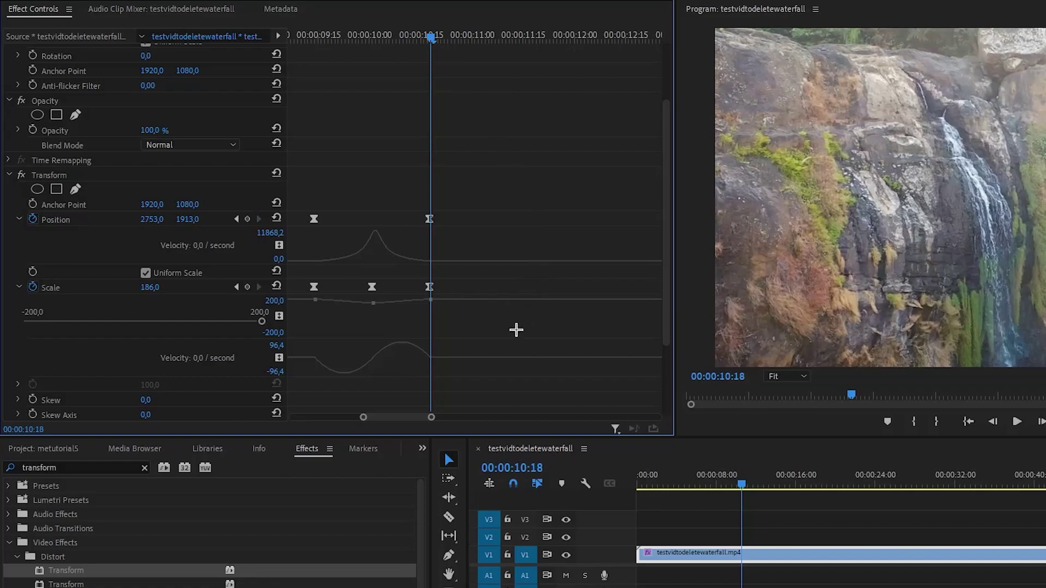
{"action": "left_click_drag", "start_coordinate": [415, 194], "coordinate": [463, 338]}
{"action": "left_click", "coordinate": [495, 39]}
{"action": "key", "text": "ctrl+v"}
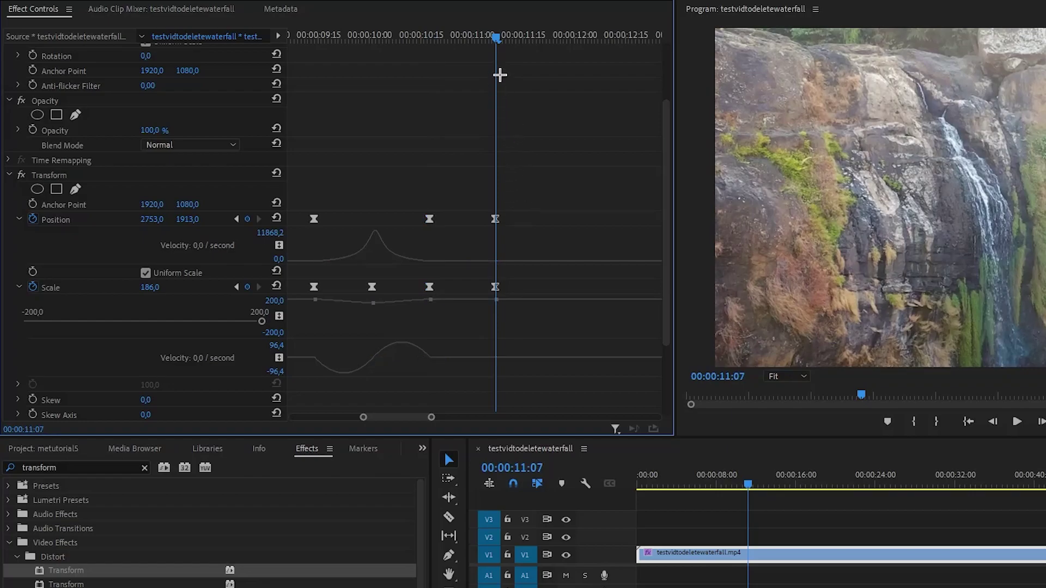
- Copy earlier Position and Scale keyframes with Position 1920, 1080 and paste them at 00:00:11:14
{"action": "left_click_drag", "start_coordinate": [413, 415], "coordinate": [362, 411]}
{"action": "left_click_drag", "start_coordinate": [408, 342], "coordinate": [462, 191]}
{"action": "left_click_drag", "start_coordinate": [366, 418], "coordinate": [412, 414]}
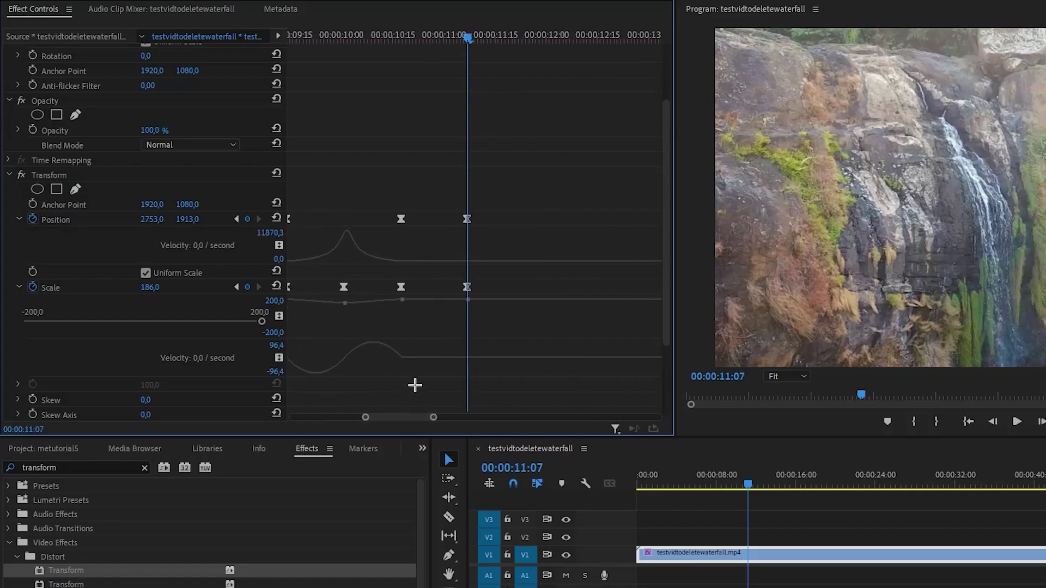
{"action": "left_click", "coordinate": [479, 37]}
{"action": "key", "text": "Right"}
{"action": "key", "text": "Right"}
{"action": "key", "text": "Right"}
{"action": "key", "text": "Right"}
{"action": "key", "text": "ctrl+v"}
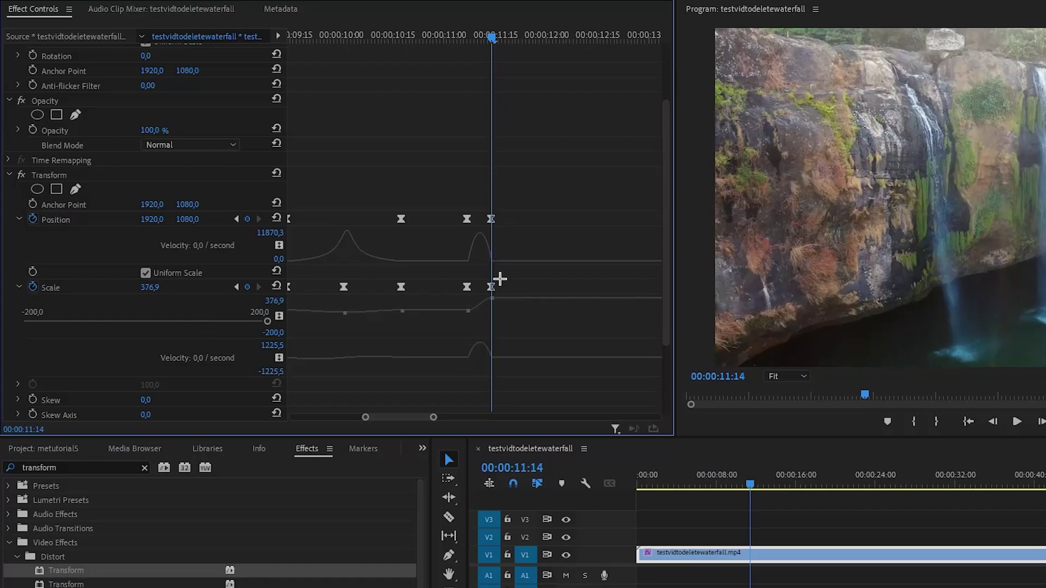
- Set Scale to 100 at 00:00:11:14 and apply easing temporal interpolation to the Position and Scale keyframes there
{"action": "left_click_drag", "start_coordinate": [502, 314], "coordinate": [489, 228]}
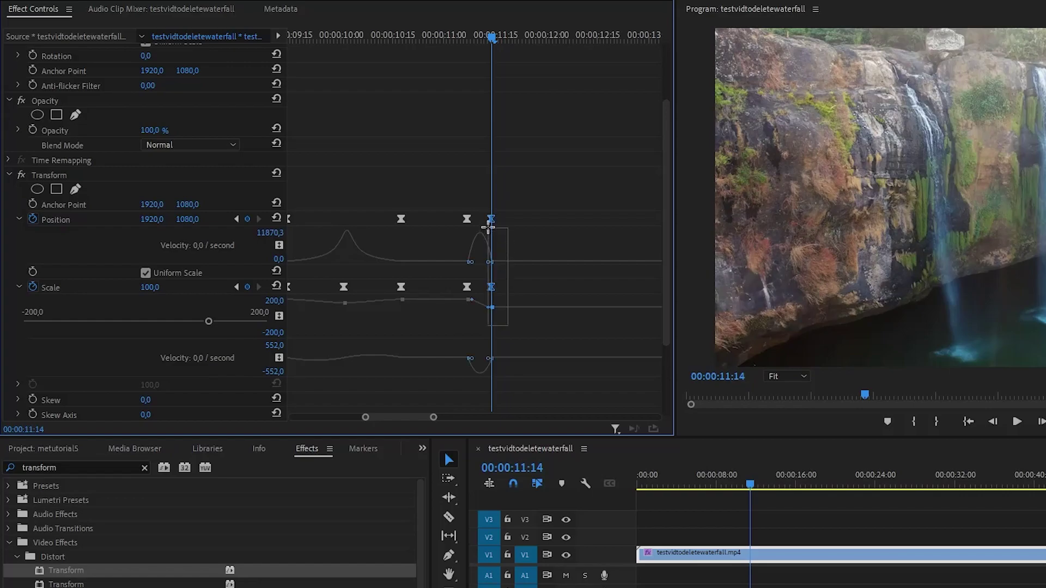
{"action": "right_click", "coordinate": [488, 219]}
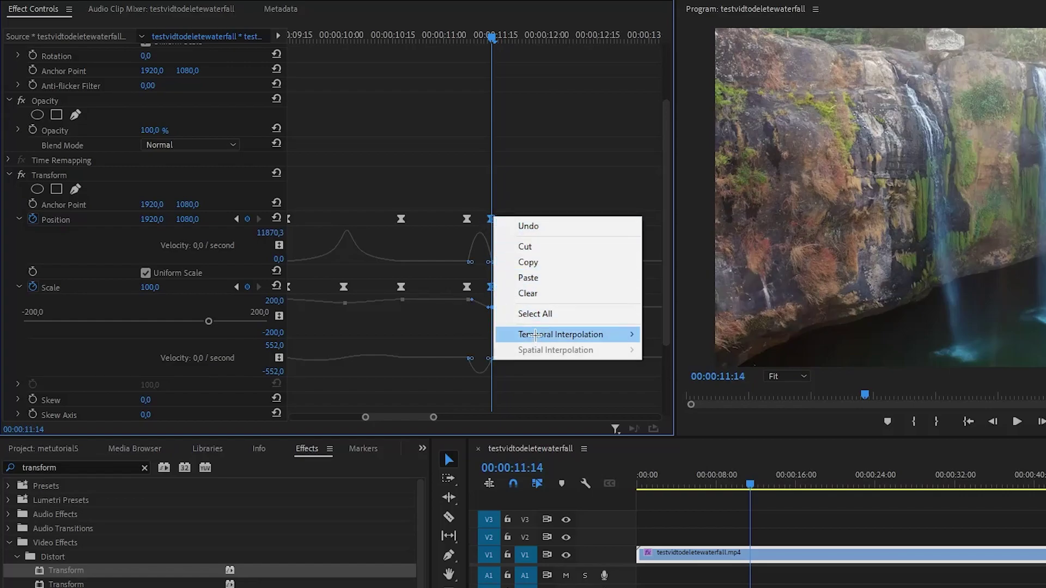
{"action": "mouse_move", "coordinate": [545, 334]}
{"action": "left_click", "coordinate": [671, 418]}
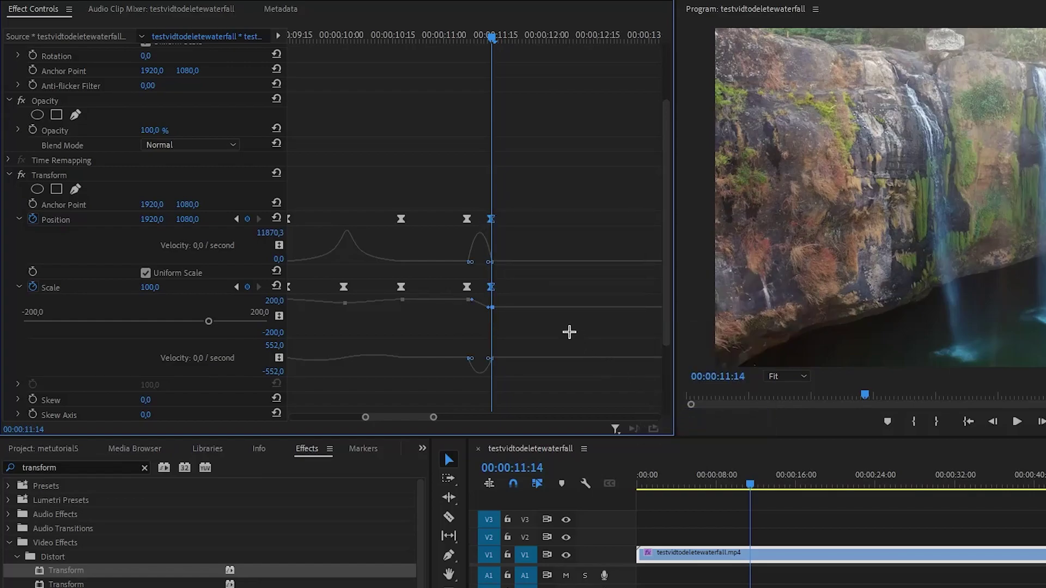
{"action": "left_click", "coordinate": [451, 206]}
- Lengthen the Position velocity handles of the move starting at 00:00:11:07 so its graph forms a steep peak
{"action": "left_click_drag", "start_coordinate": [434, 420], "coordinate": [416, 421]}
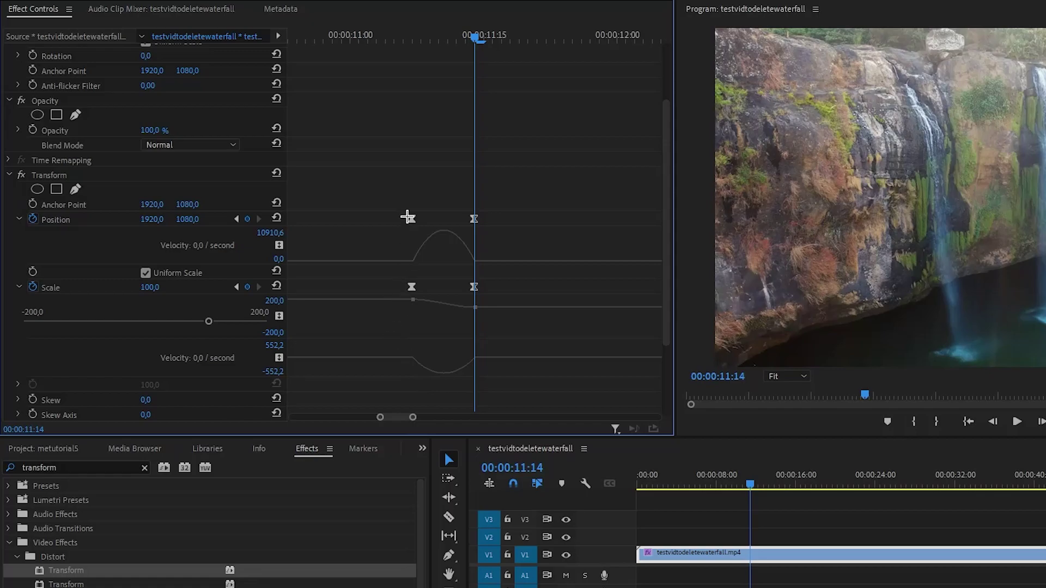
{"action": "mouse_move", "coordinate": [424, 264]}
{"action": "left_mouse_down"}
{"action": "mouse_move", "coordinate": [464, 264]}
{"action": "mouse_move", "coordinate": [435, 262]}
{"action": "left_mouse_up"}
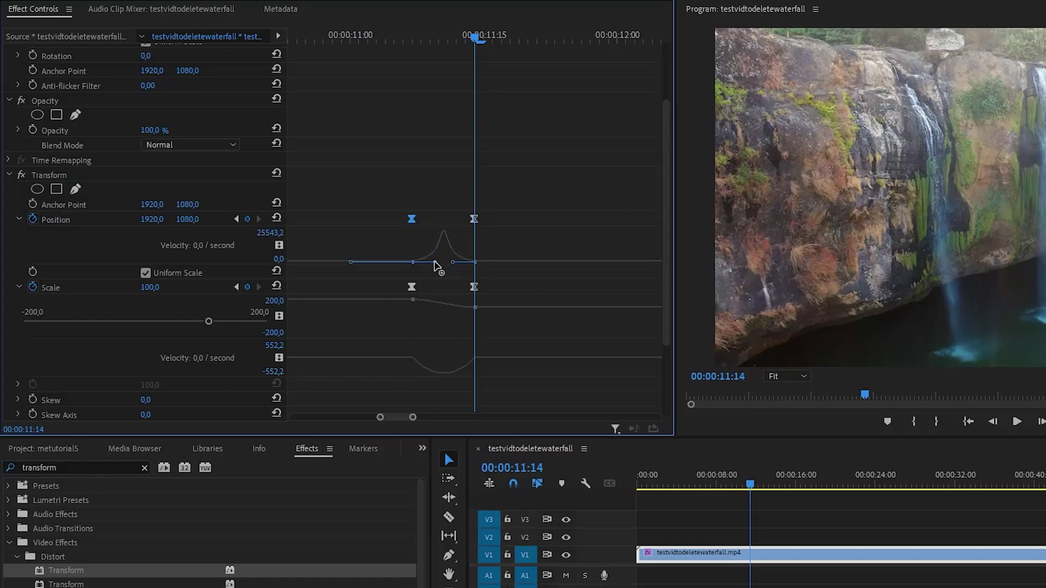
{"action": "left_click", "coordinate": [474, 286]}
{"action": "left_click", "coordinate": [474, 219]}
- Move the last Position and Scale keyframes to about 00:00:11:18 and extend Scale's incoming velocity handle to match Position's at 00:00:11:14
{"action": "left_click_drag", "start_coordinate": [473, 38], "coordinate": [452, 41]}
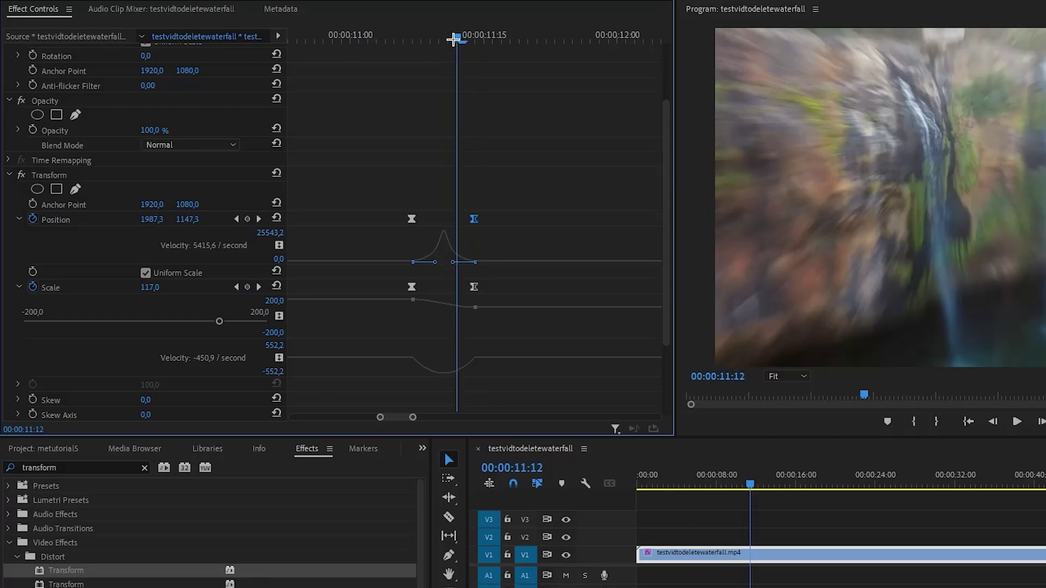
{"action": "left_click_drag", "start_coordinate": [503, 203], "coordinate": [461, 315]}
{"action": "left_click_drag", "start_coordinate": [472, 218], "coordinate": [500, 218]}
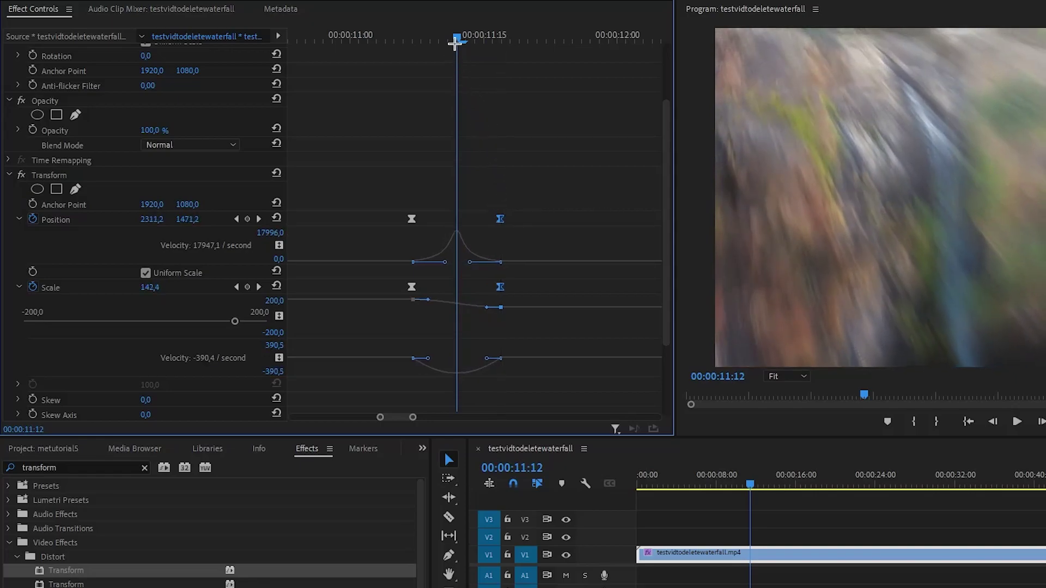
{"action": "left_click_drag", "start_coordinate": [458, 34], "coordinate": [475, 35]}
{"action": "left_click_drag", "start_coordinate": [494, 187], "coordinate": [520, 334]}
{"action": "left_click_drag", "start_coordinate": [498, 218], "coordinate": [508, 216]}
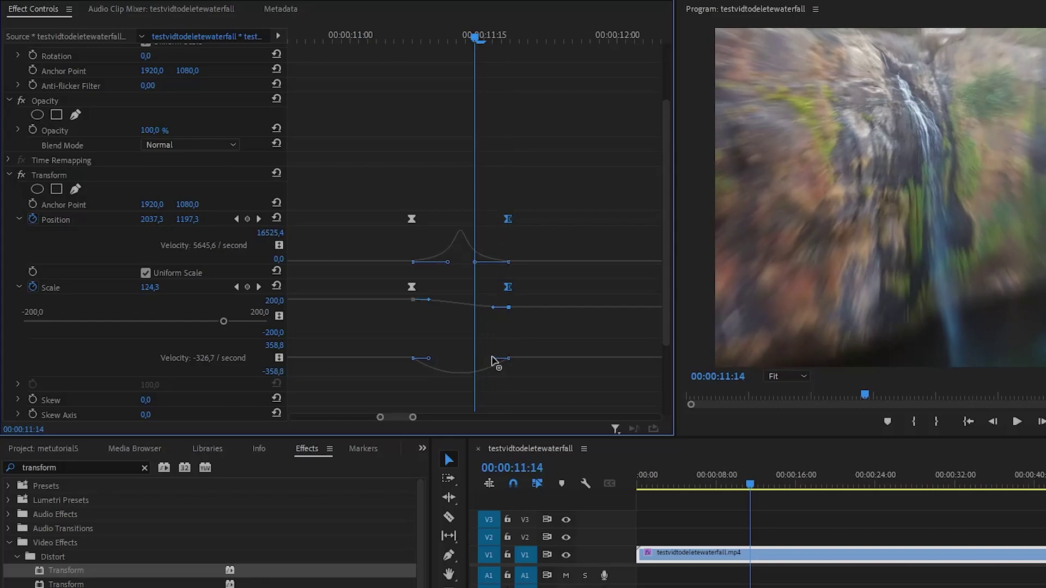
{"action": "left_click_drag", "start_coordinate": [493, 359], "coordinate": [477, 360]}
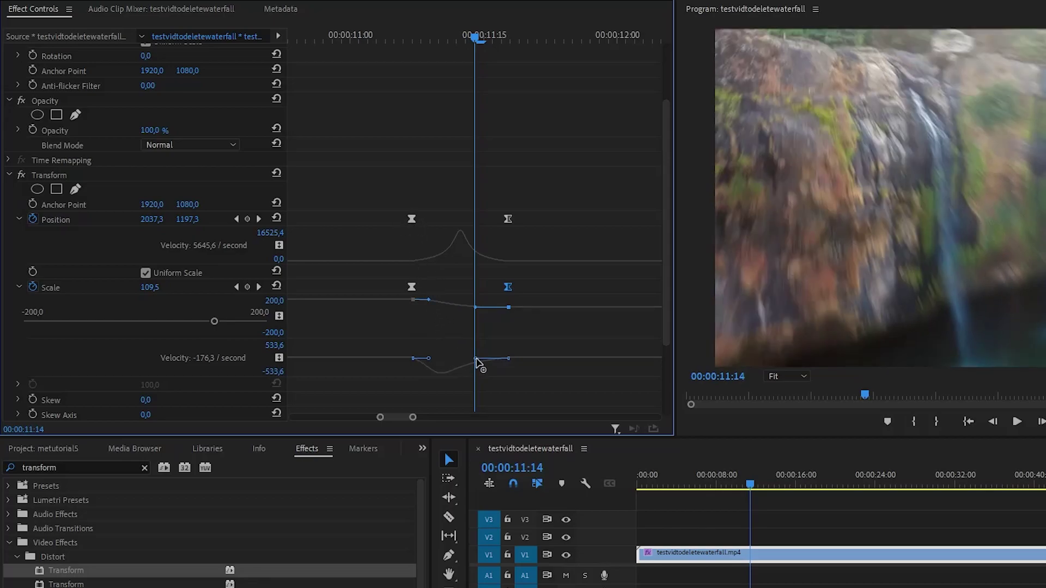
- Check the frame at 00:00:11:16 and fine-tune the incoming velocity handle of the last Scale keyframe
{"action": "key", "text": "Home"}
{"action": "key", "text": "End"}
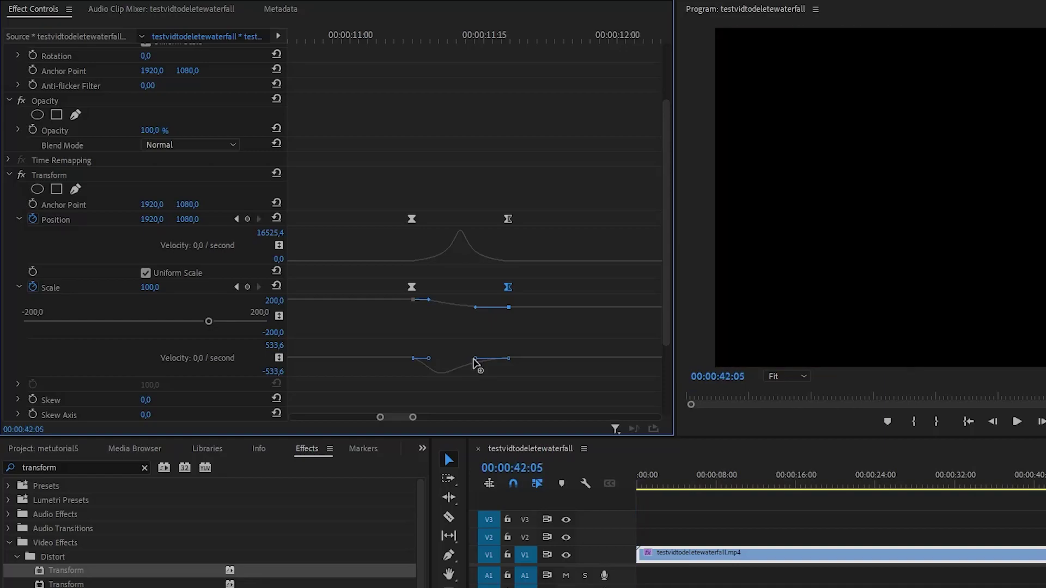
{"action": "left_click", "coordinate": [492, 47]}
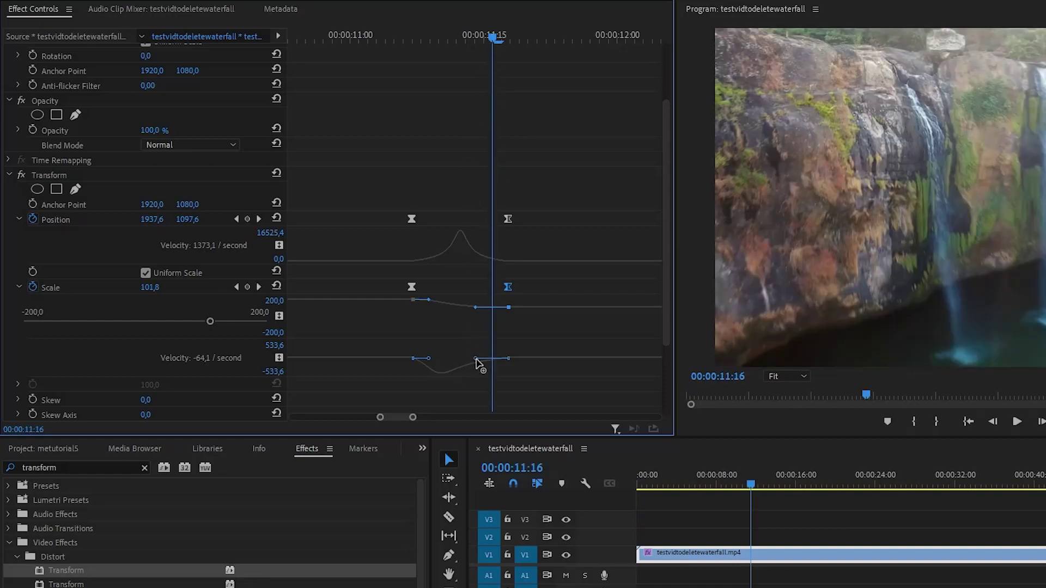
{"action": "left_click_drag", "start_coordinate": [476, 358], "coordinate": [476, 356]}
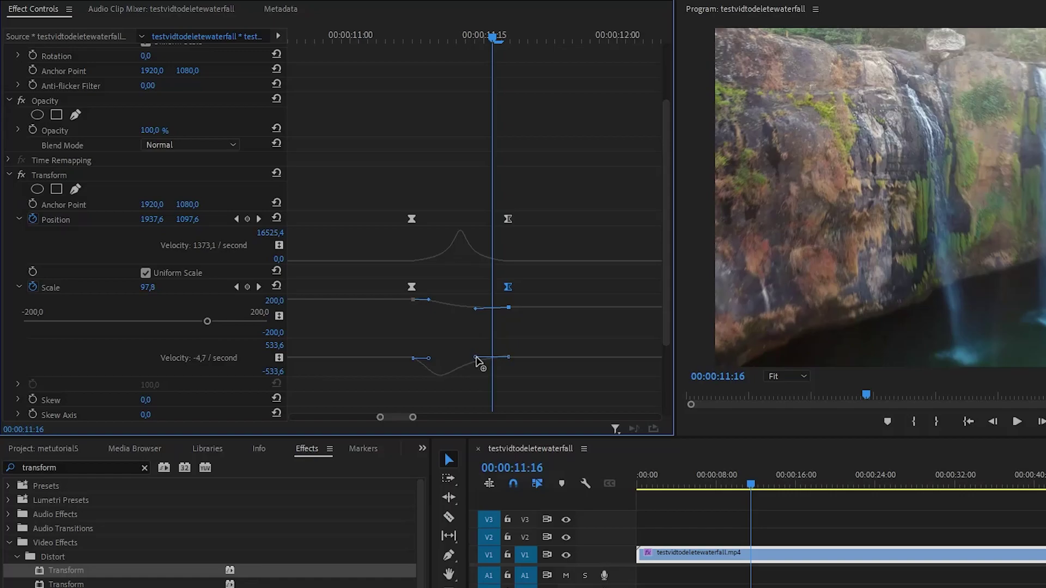
{"action": "left_click_drag", "start_coordinate": [476, 361], "coordinate": [477, 362]}
- Extend the outgoing velocity handle of the move's first Scale keyframe to 00:00:11:11, matching Position's outgoing handle
{"action": "left_click_drag", "start_coordinate": [488, 37], "coordinate": [434, 40]}
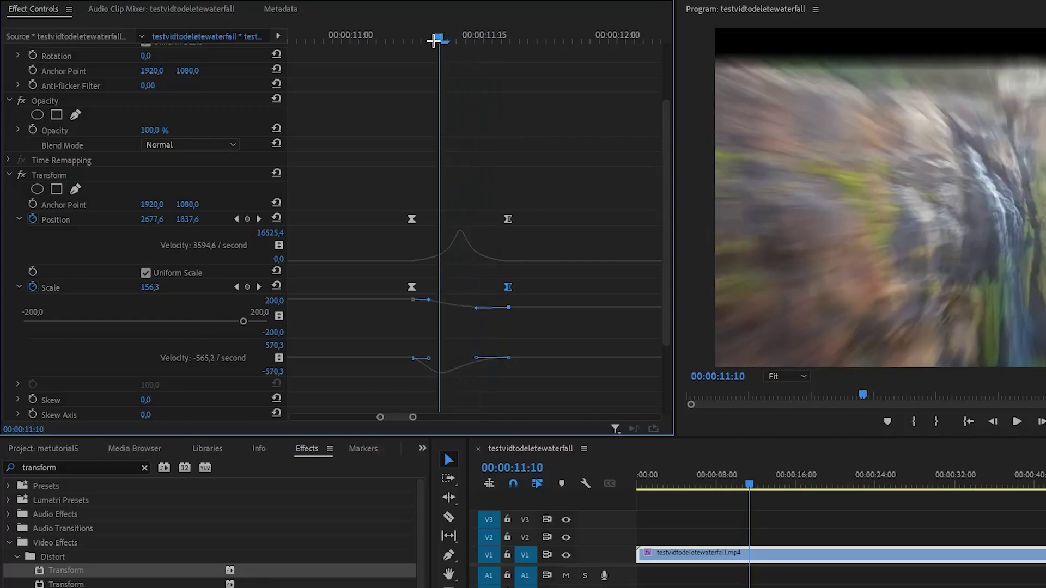
{"action": "left_click", "coordinate": [413, 218]}
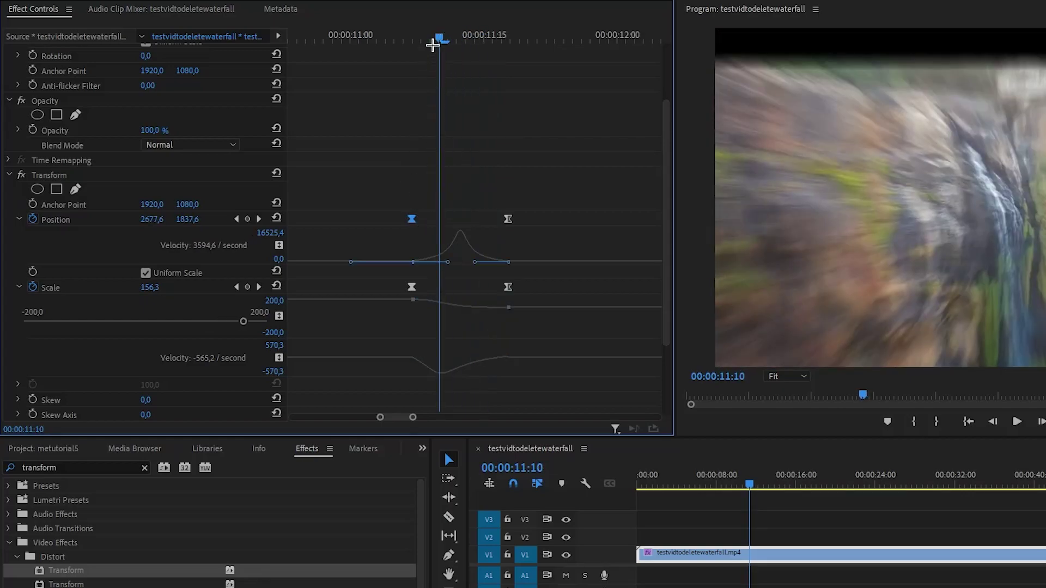
{"action": "left_click_drag", "start_coordinate": [443, 35], "coordinate": [447, 39]}
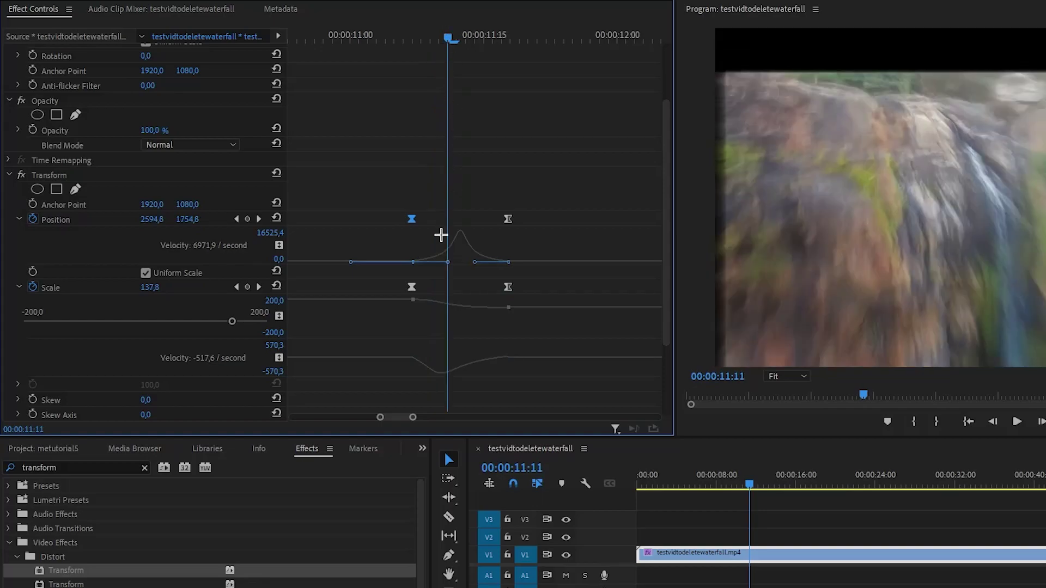
{"action": "left_click", "coordinate": [413, 286]}
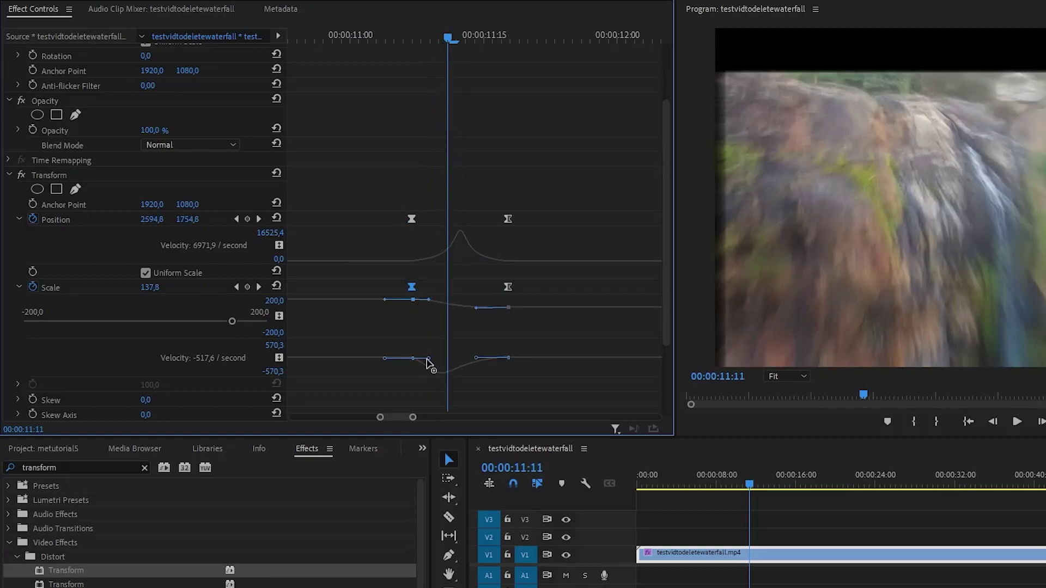
{"action": "left_click_drag", "start_coordinate": [430, 361], "coordinate": [447, 361]}
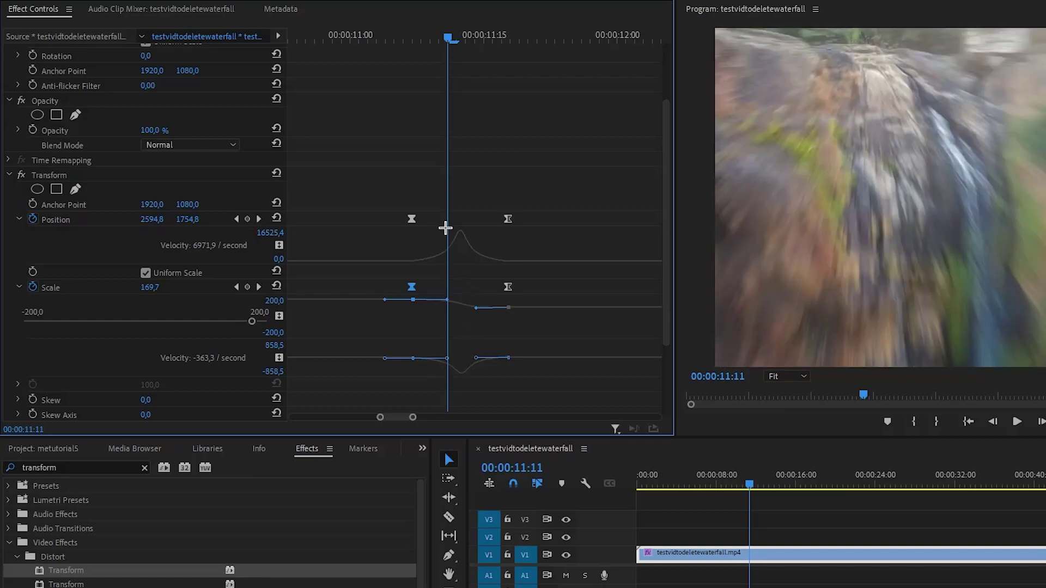
{"action": "left_click_drag", "start_coordinate": [445, 48], "coordinate": [436, 48]}
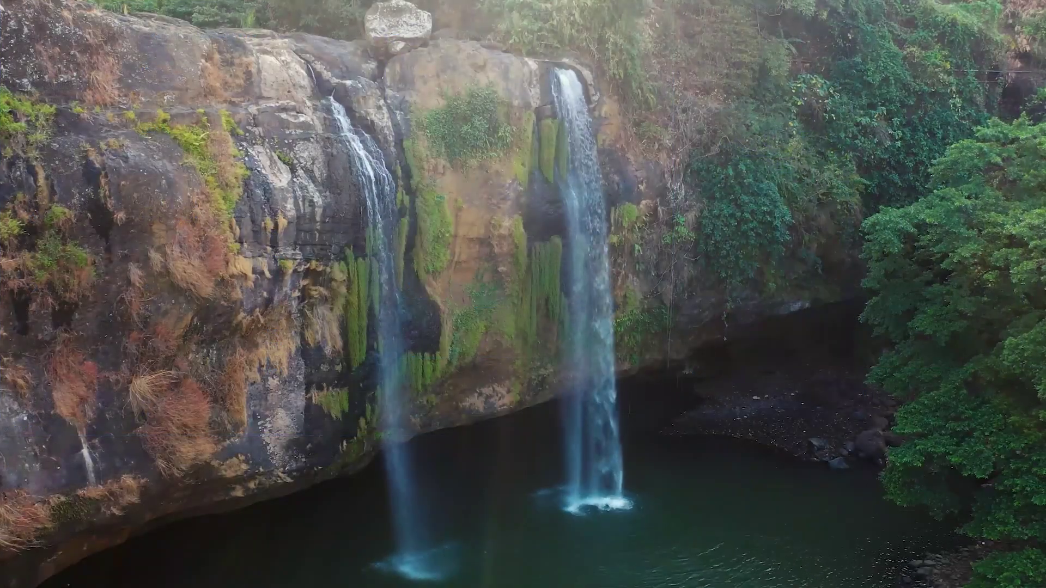